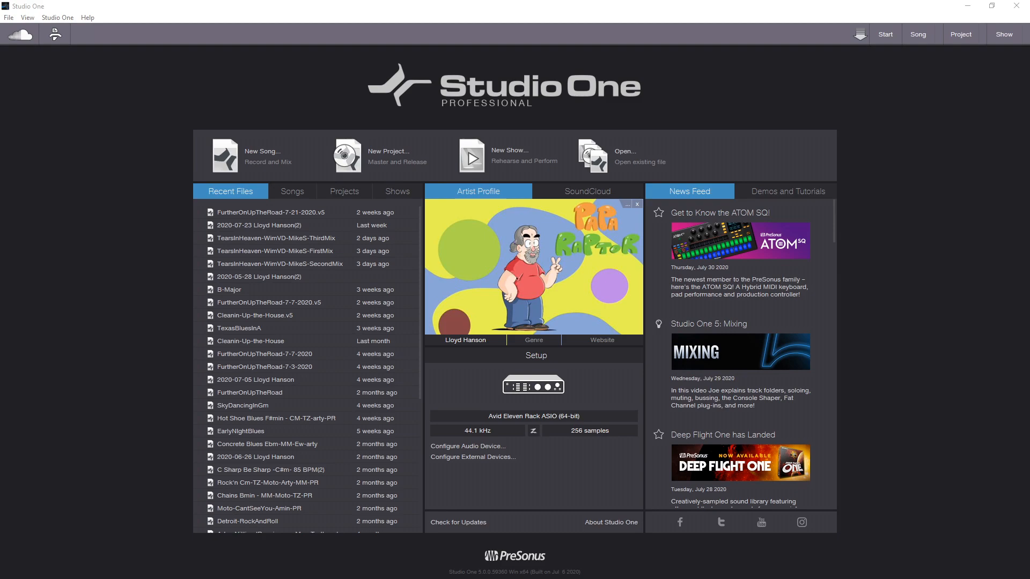
Create a new song from the Empty Song template with the mixer console visible and add a stereo audio track
left_click(262, 156)
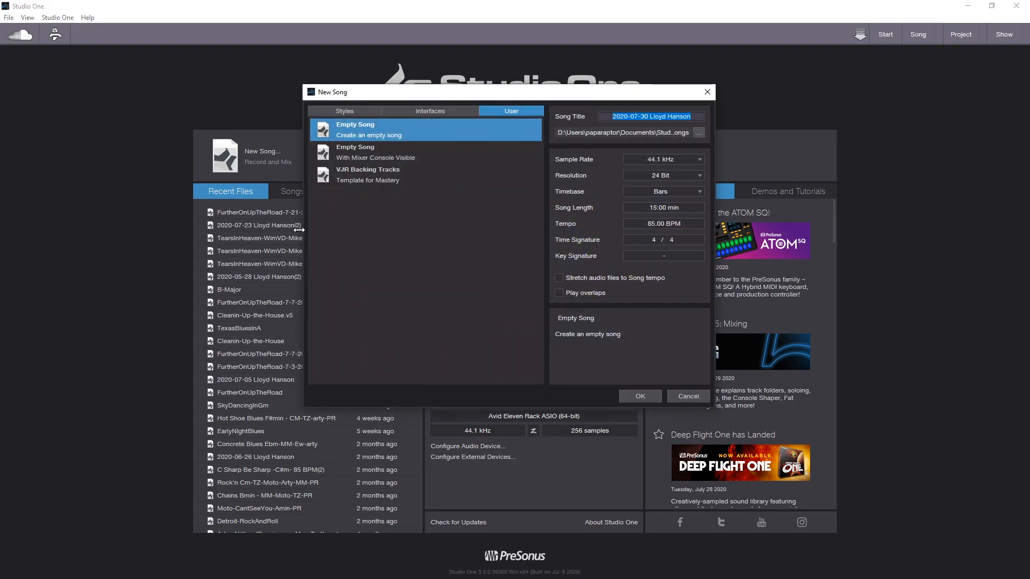
left_click(354, 153)
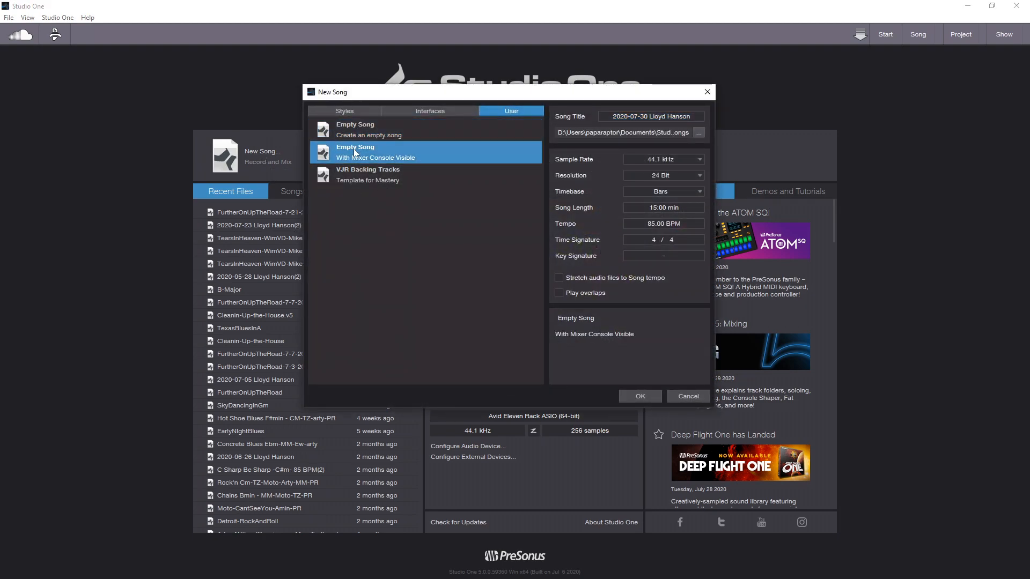
left_click(638, 397)
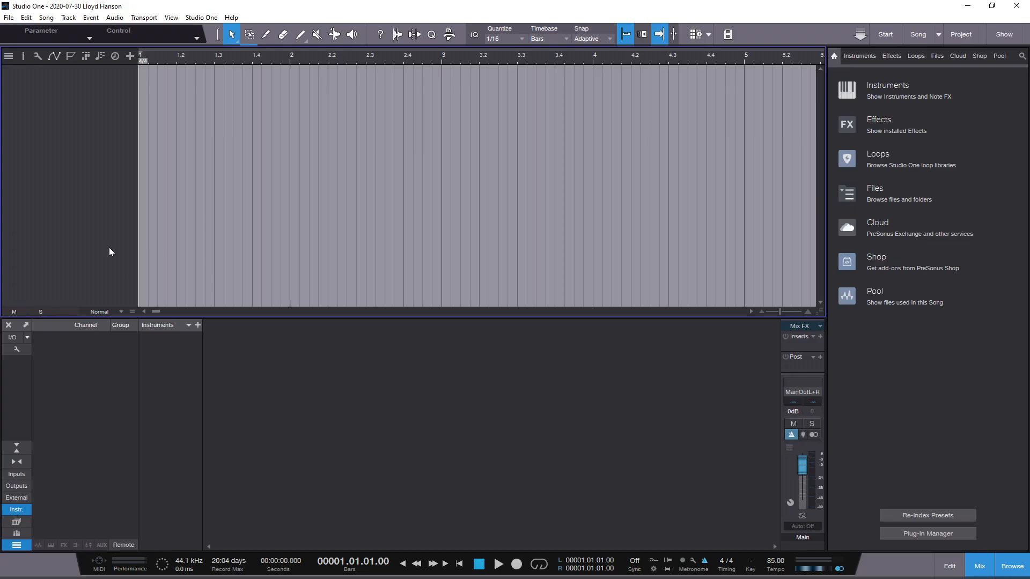
right_click(89, 78)
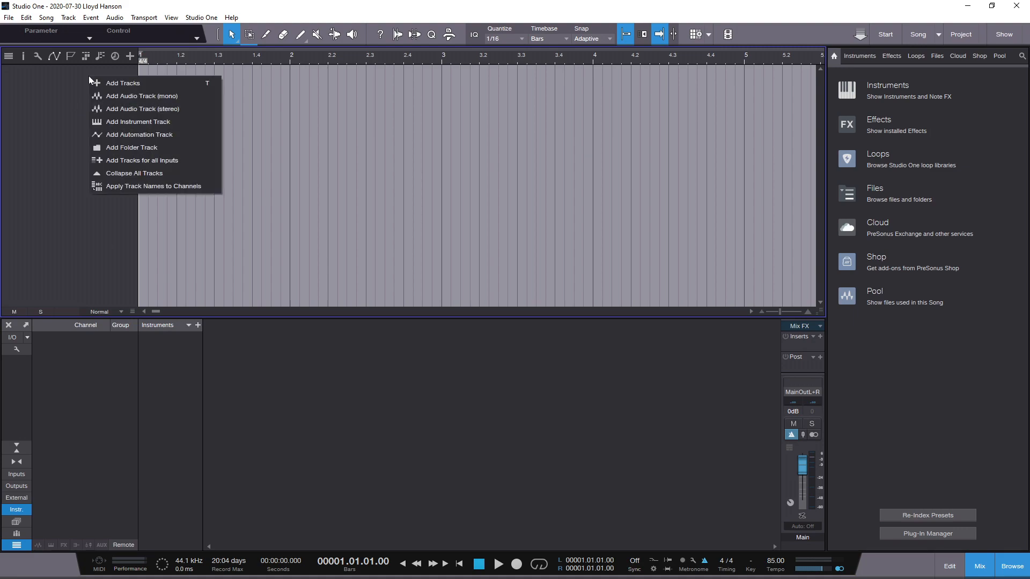
left_click(101, 108)
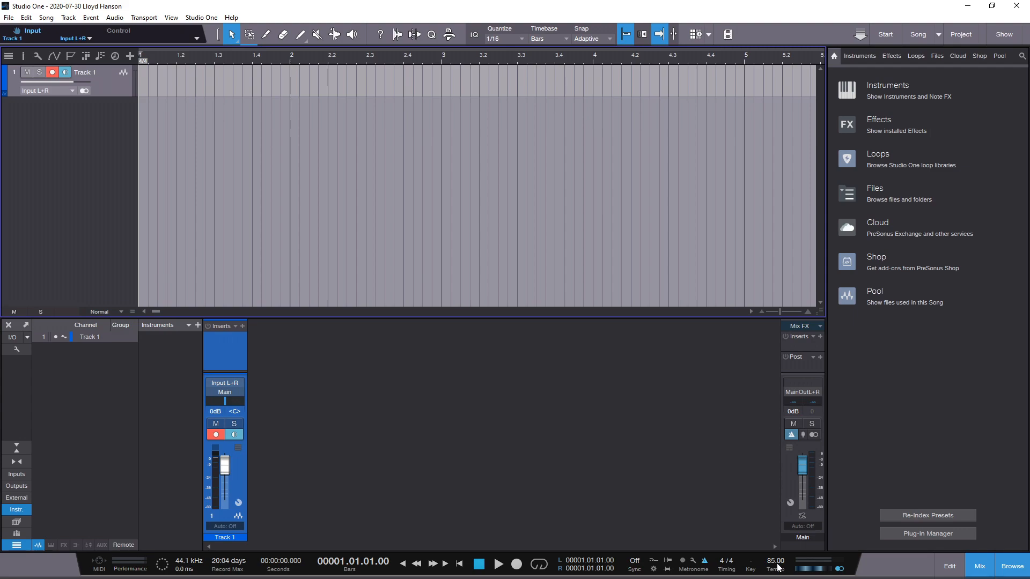
Listen briefly to the metronome at the song's default tempo and set the song tempo to 100 BPM
left_click(498, 564)
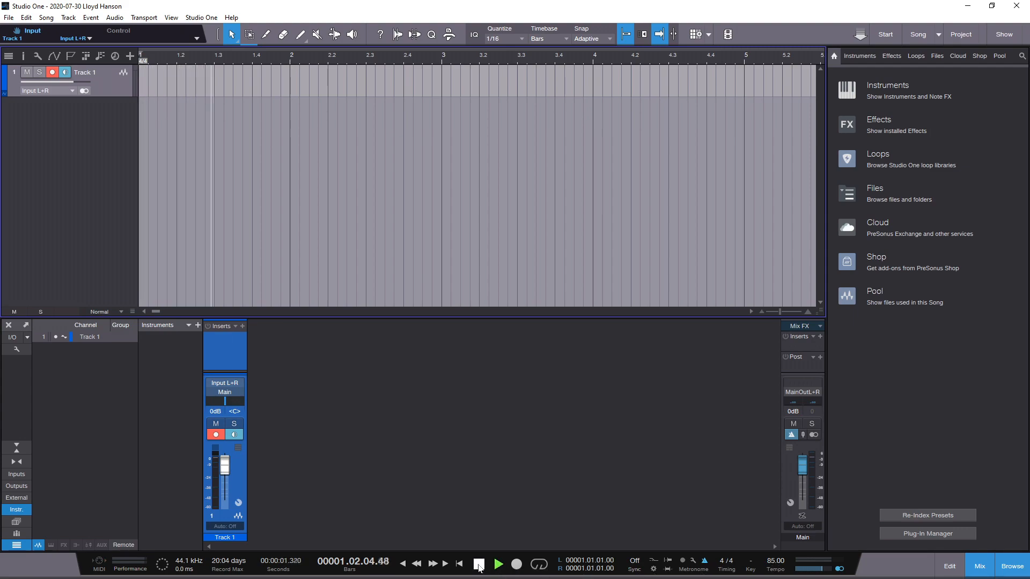
left_click(479, 564)
left_click(777, 565)
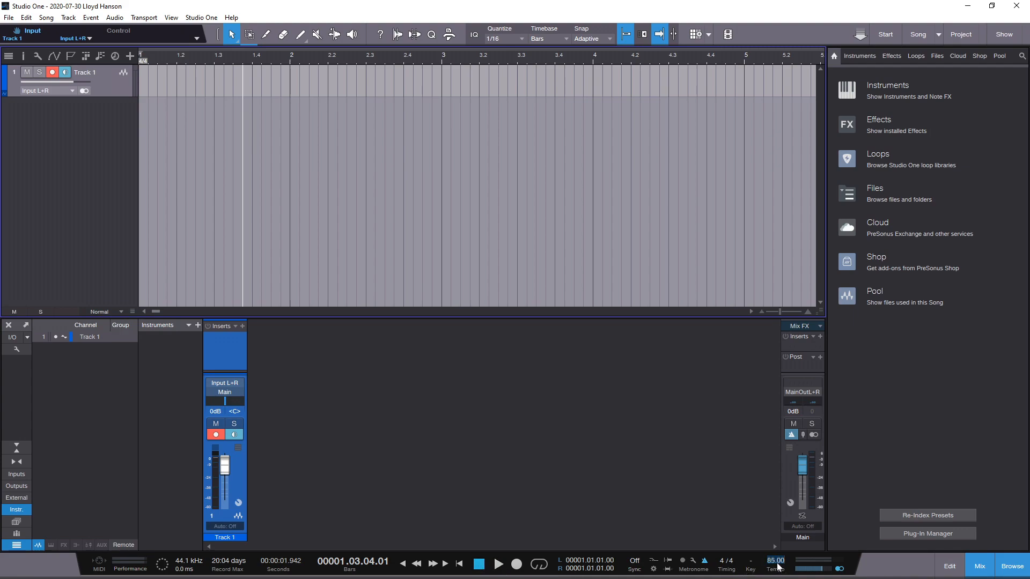
type("100.")
key("Return")
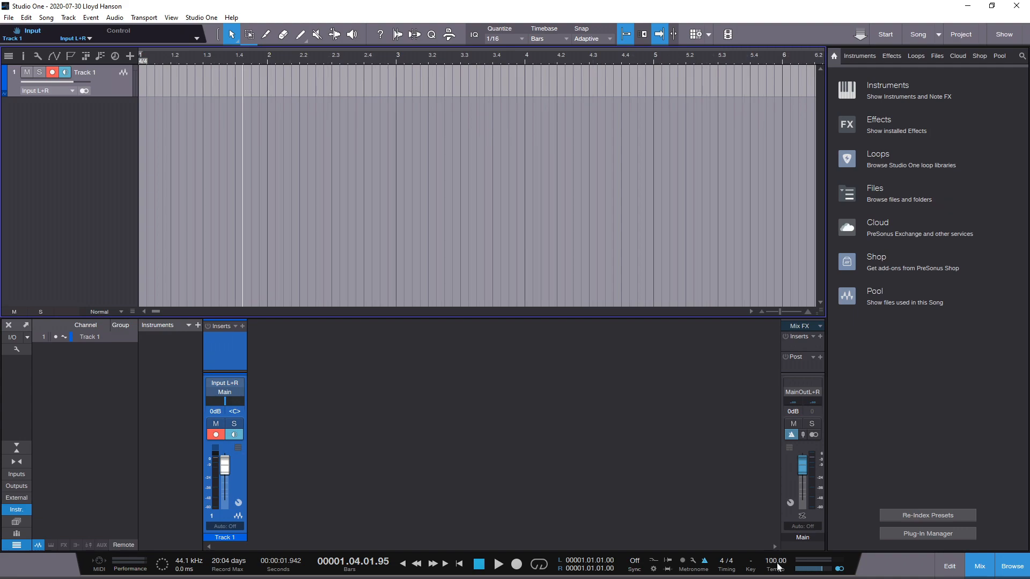
Play the song from the beginning to check the metronome at the new tempo, and return to the start
left_click(404, 564)
left_click(497, 564)
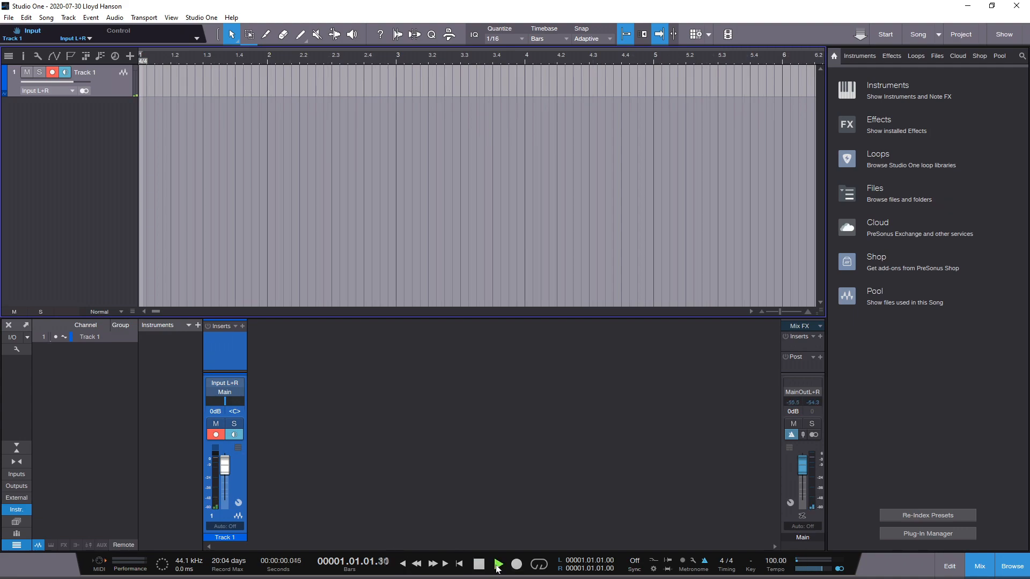
left_click(479, 565)
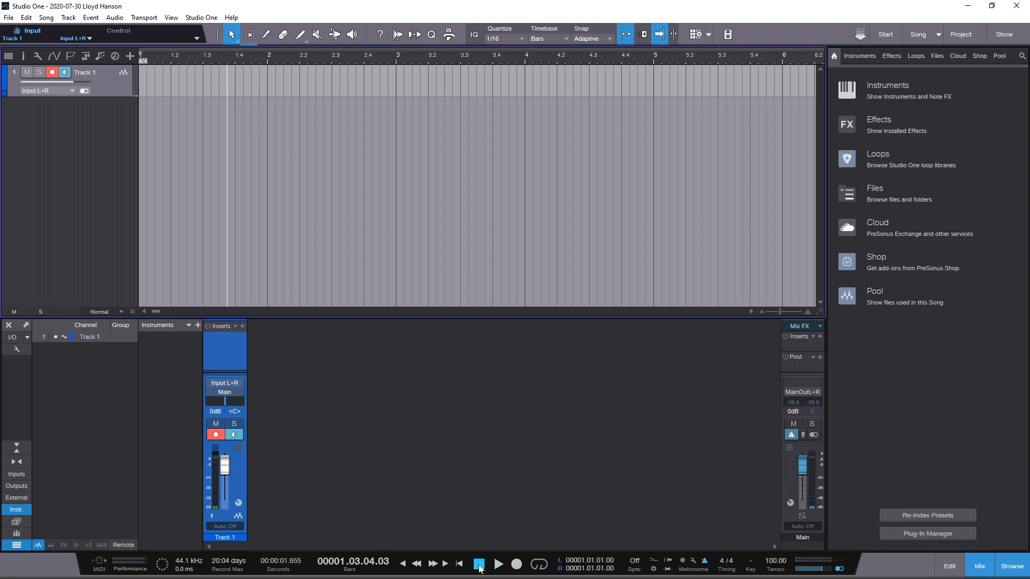
left_click(403, 564)
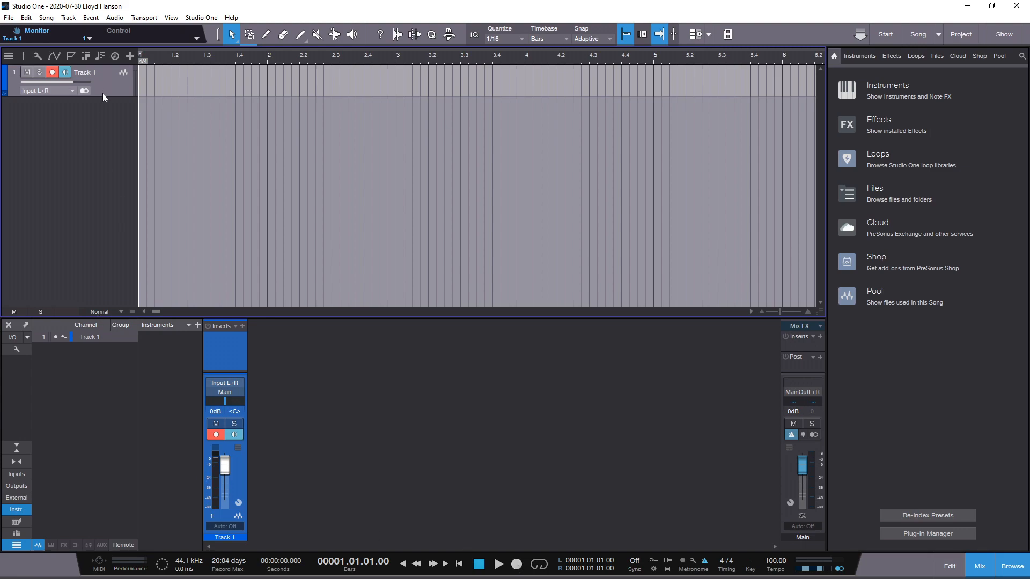
Increase Track 1's height and record a take of about 15 bars on it from the start of the song
left_click_drag(102, 97, 90, 164)
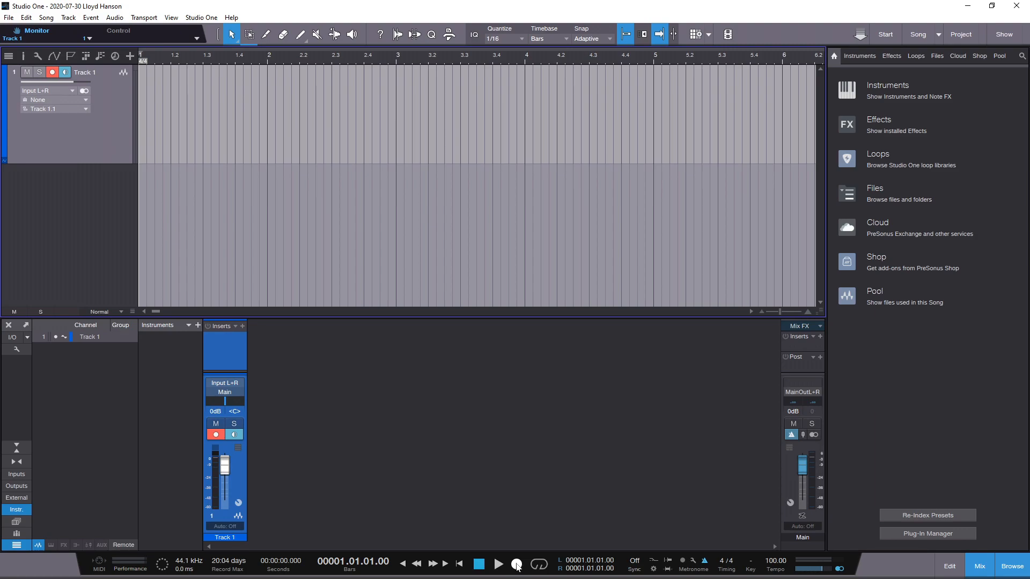
left_click(516, 565)
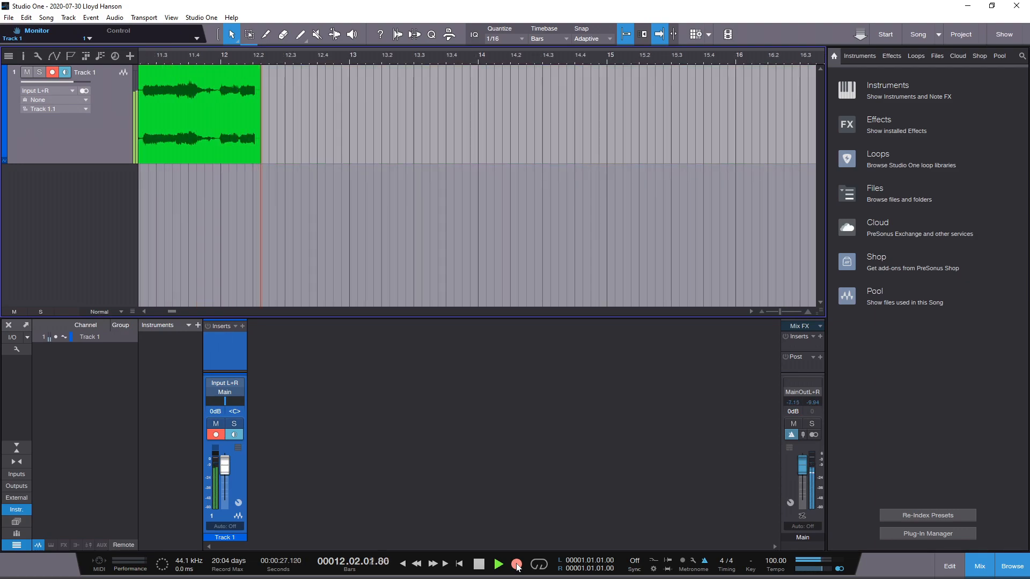
left_click(478, 564)
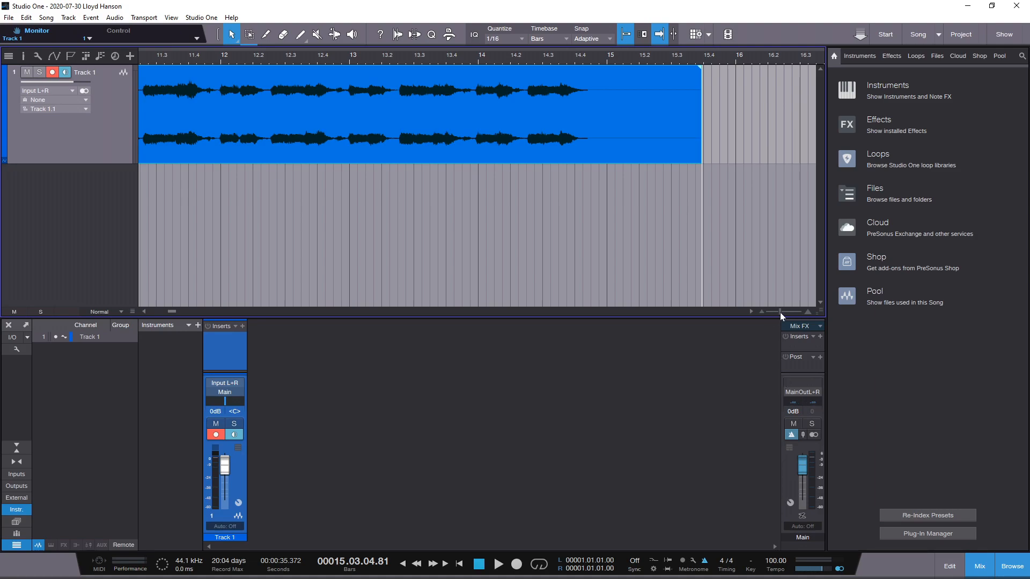
Play back the whole recorded take on Track 1 from the beginning and stop in bar 14
left_click_drag(780, 312, 773, 312)
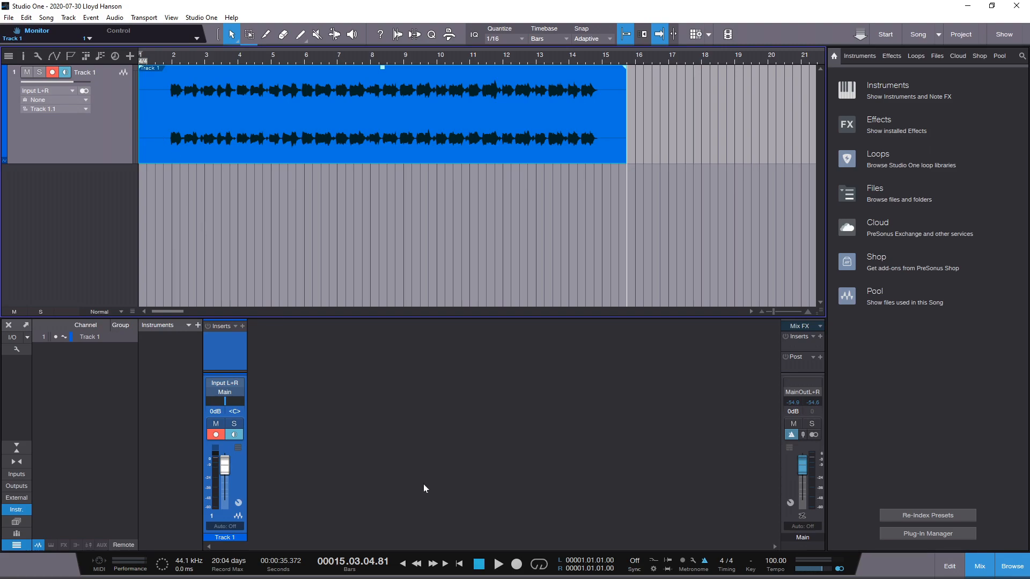
left_click(403, 567)
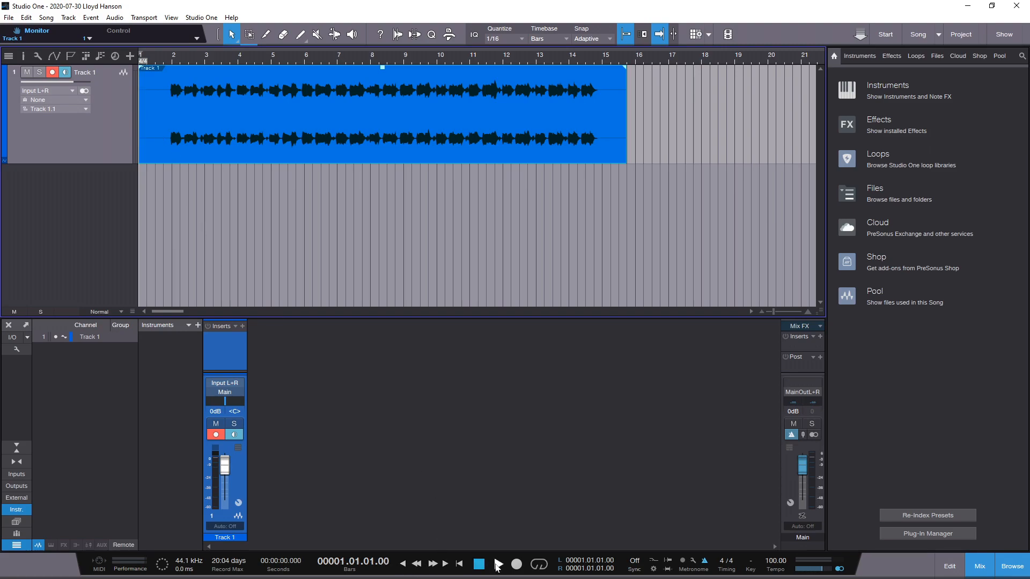
left_click(497, 565)
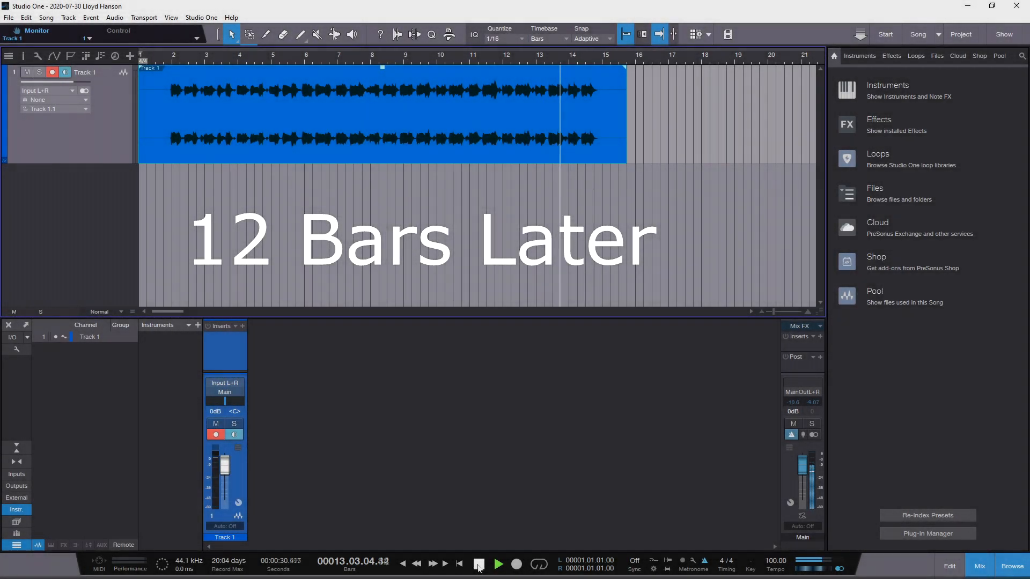
left_click(479, 565)
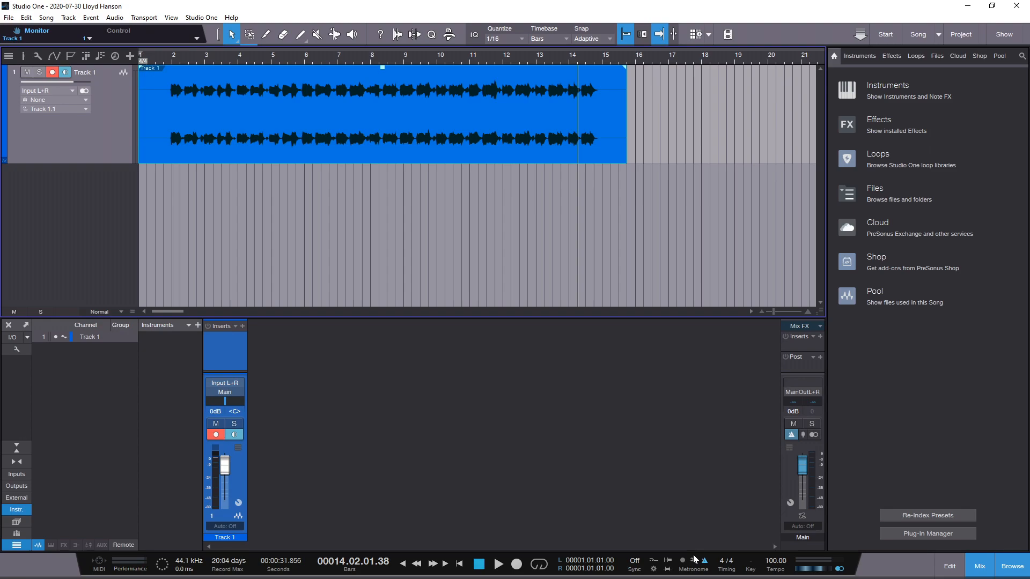
Place the playback cursor at the start of bar 2 and at the start of bar 14 to check the 12-bar section's limits
left_click(172, 62)
scroll(172, 61, "down", 5)
scroll(172, 62, "up", 6)
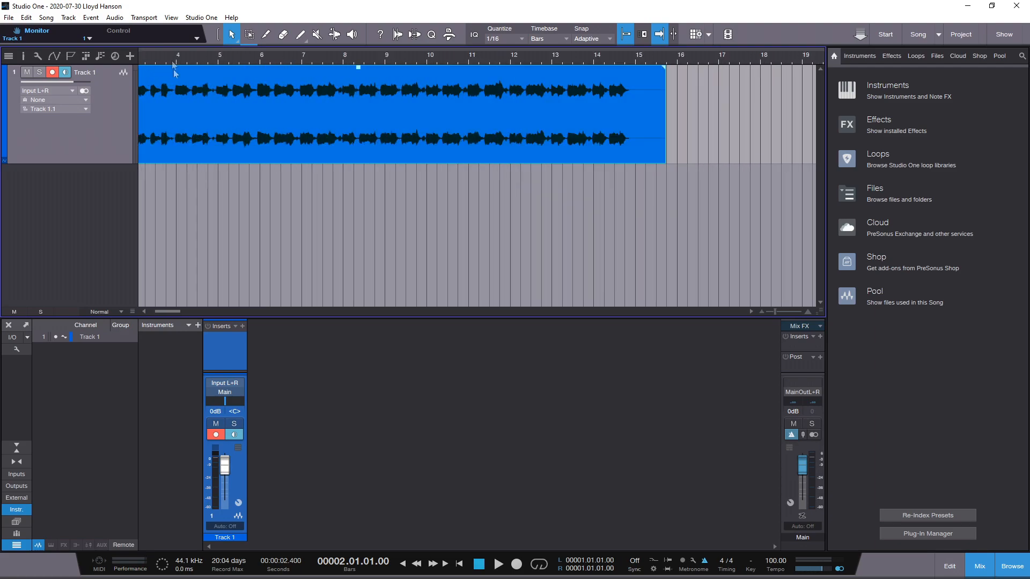
scroll(232, 58, "left", 3)
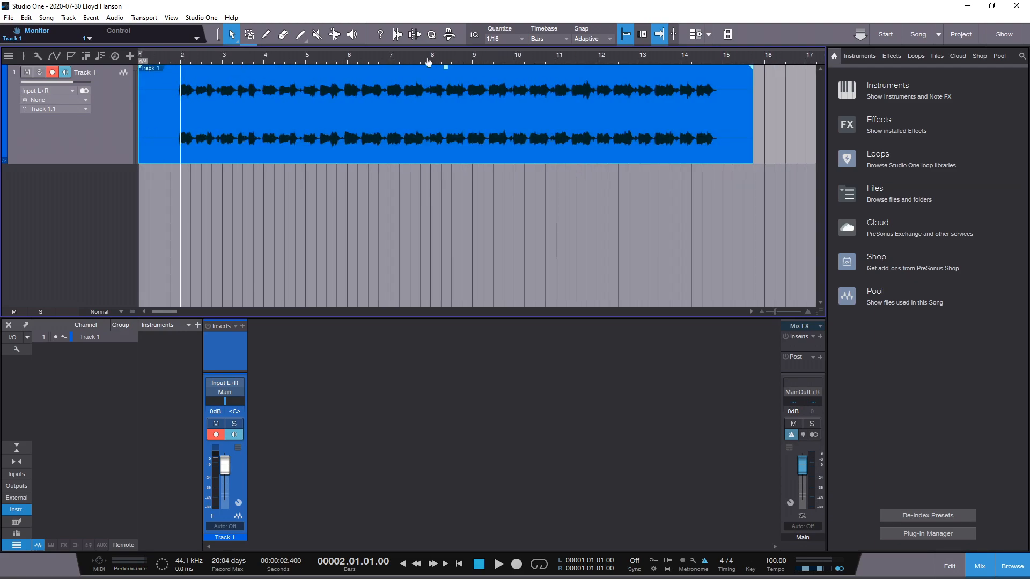
left_click(682, 65)
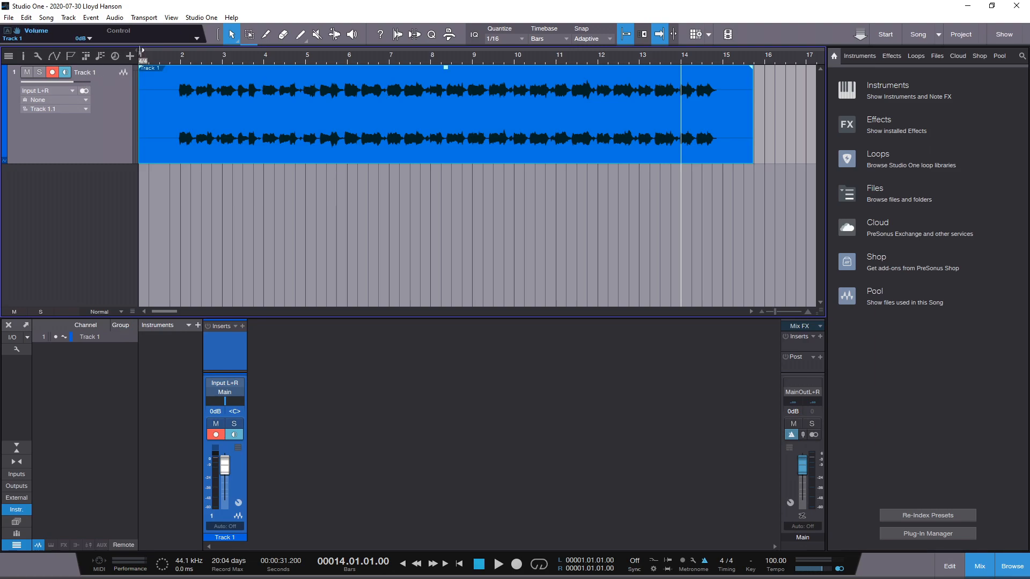
Set the loop range from bar 2 to bar 14 and turn looping on
mouse_move(138, 52)
left_mouse_down()
mouse_move(184, 46)
mouse_move(152, 46)
left_mouse_up()
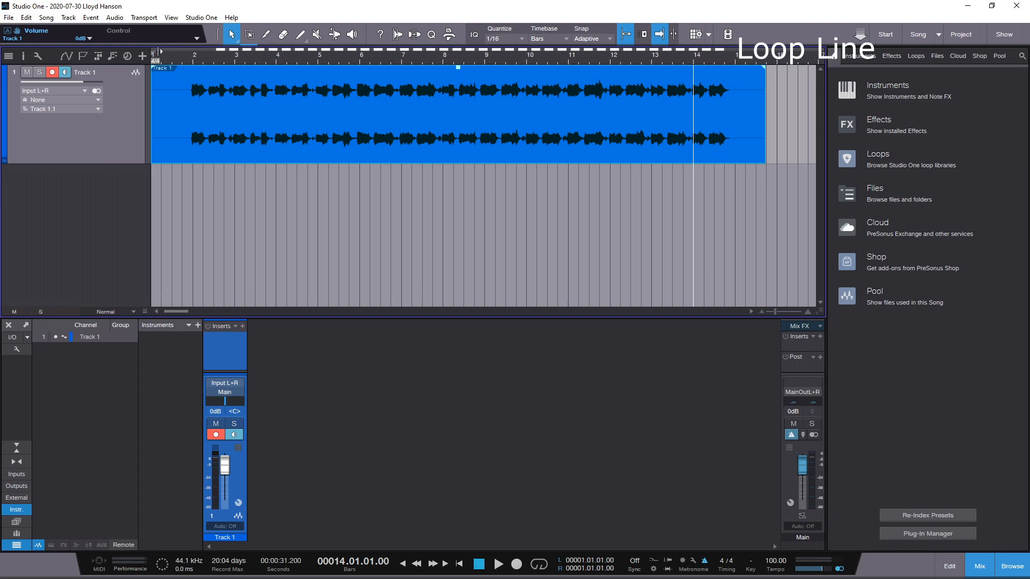
left_click_drag(160, 52, 697, 56)
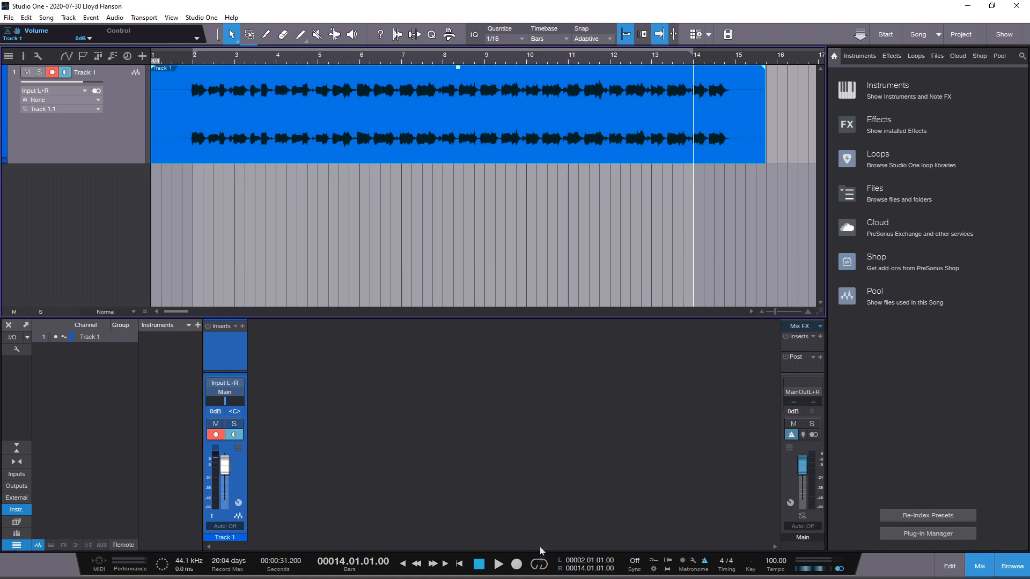
left_click(539, 567)
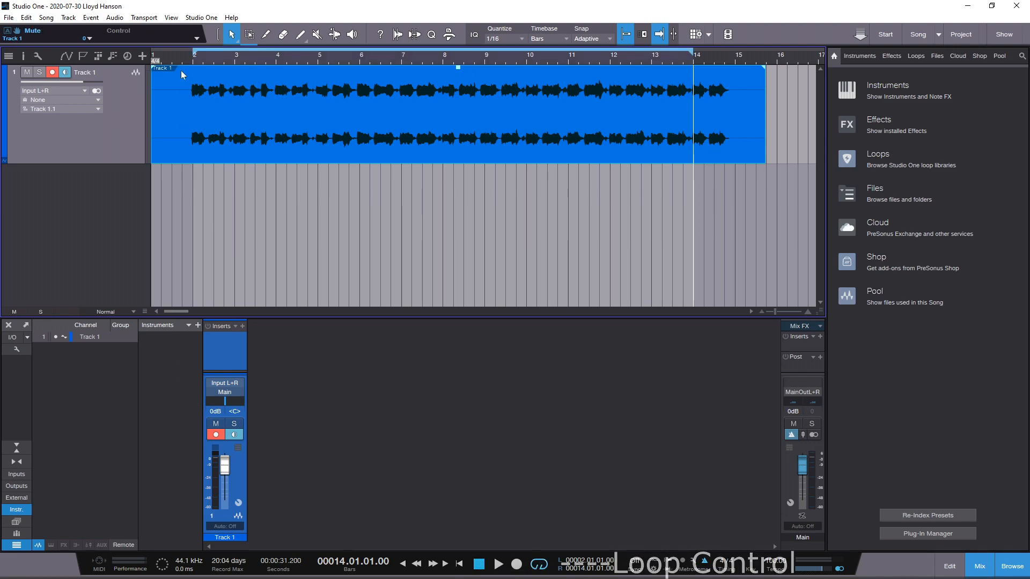
Play the song from the beginning with looping on to check how the 12-bar section repeats, and stop playback
left_click(175, 53)
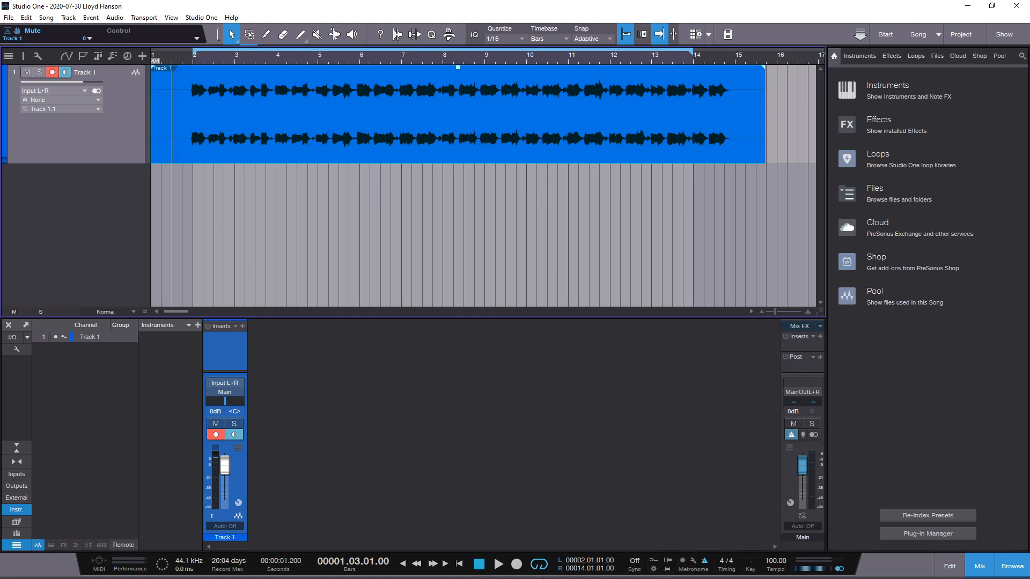
left_click(404, 564)
left_click(498, 563)
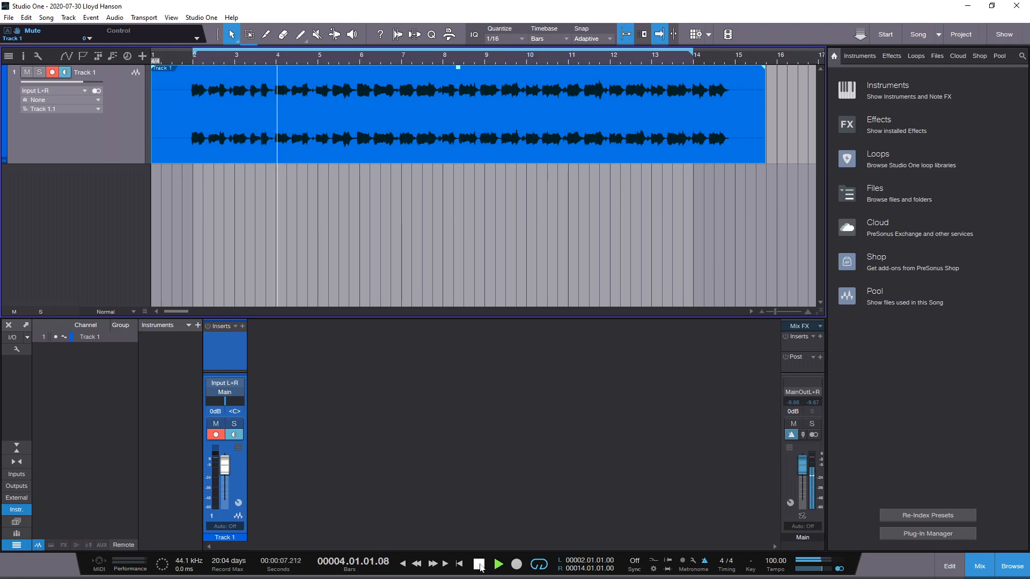
left_click(480, 565)
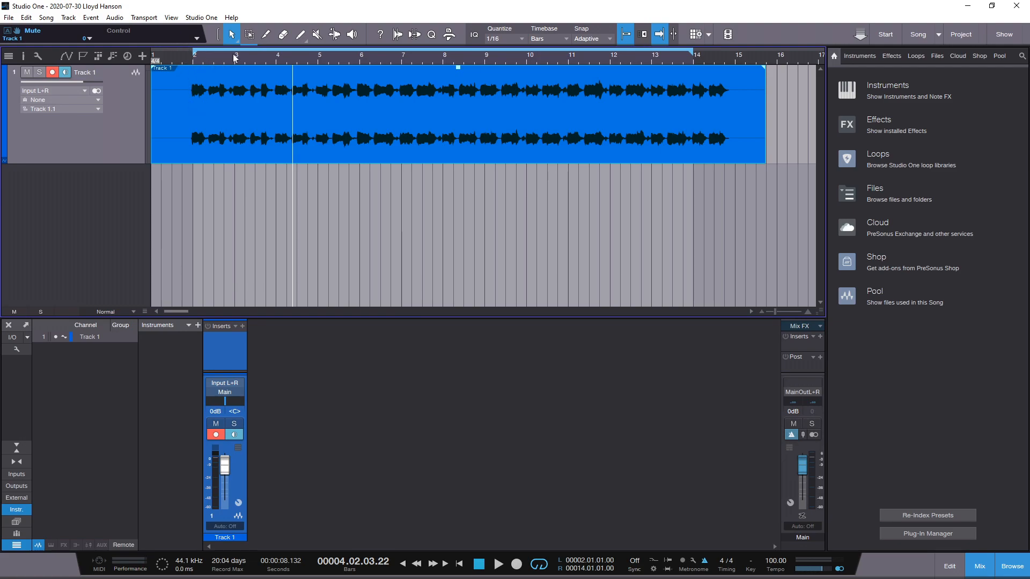
Select Track 1's audio from bar 2 to bar 14 with the Range tool and split the event at both ends
left_click_drag(230, 60, 231, 65)
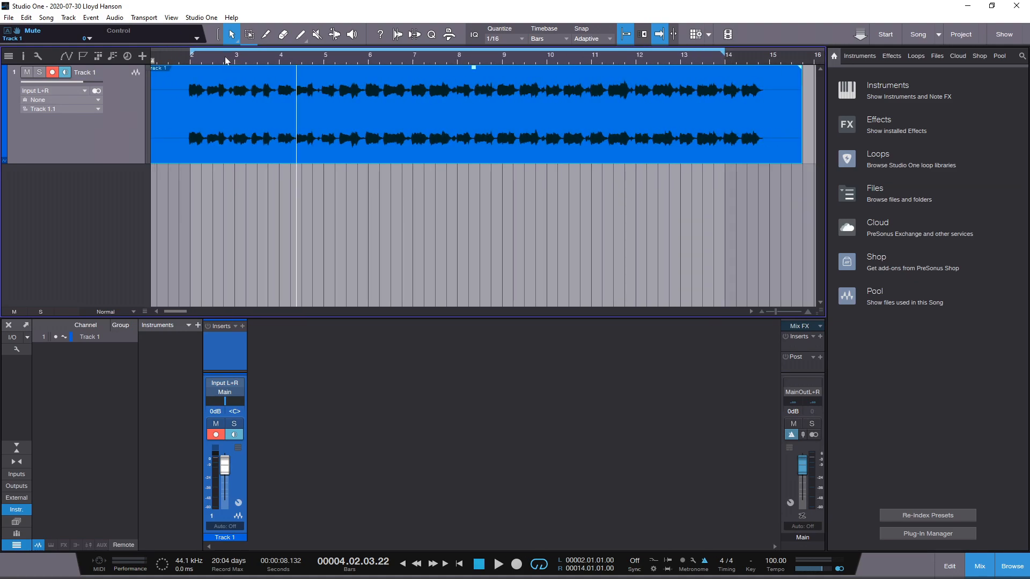
left_click_drag(224, 56, 257, 75)
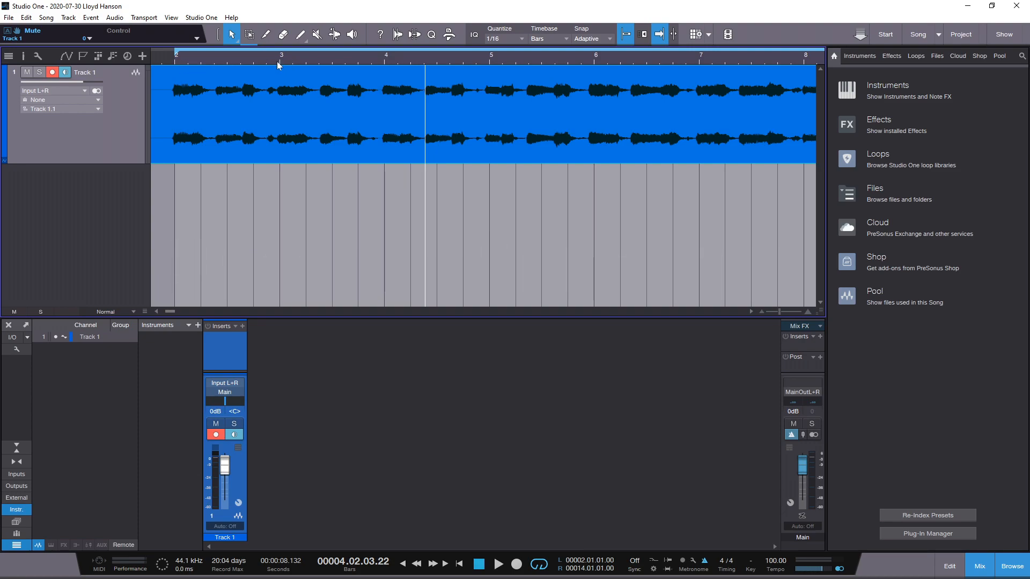
left_click_drag(263, 58, 296, 63)
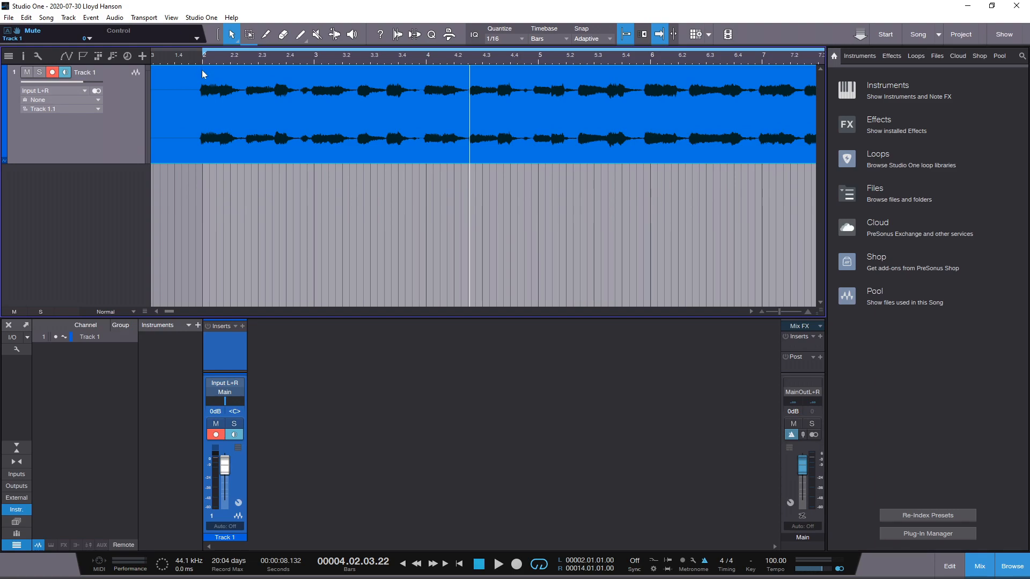
left_click(250, 35)
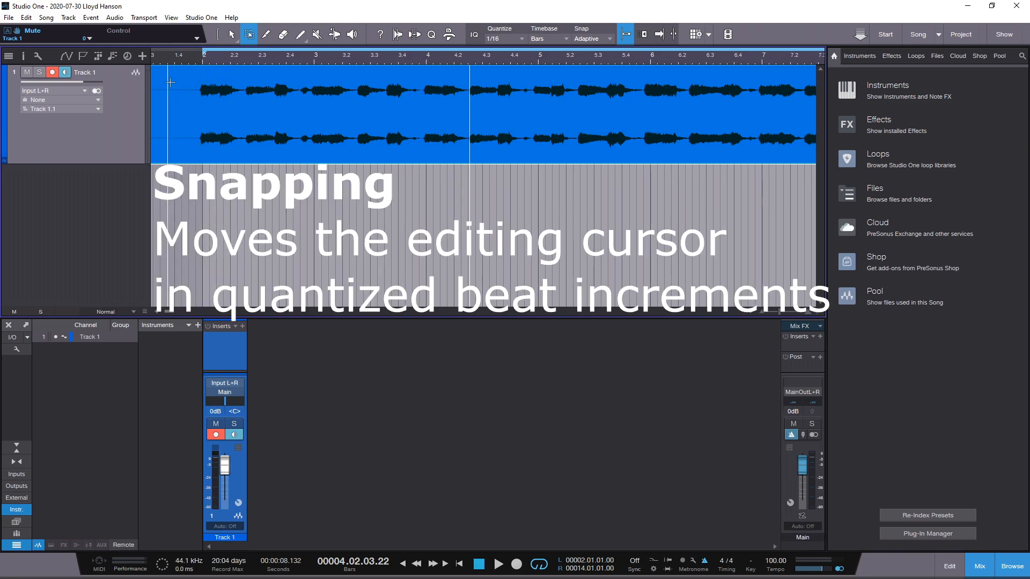
left_click_drag(220, 60, 247, 62)
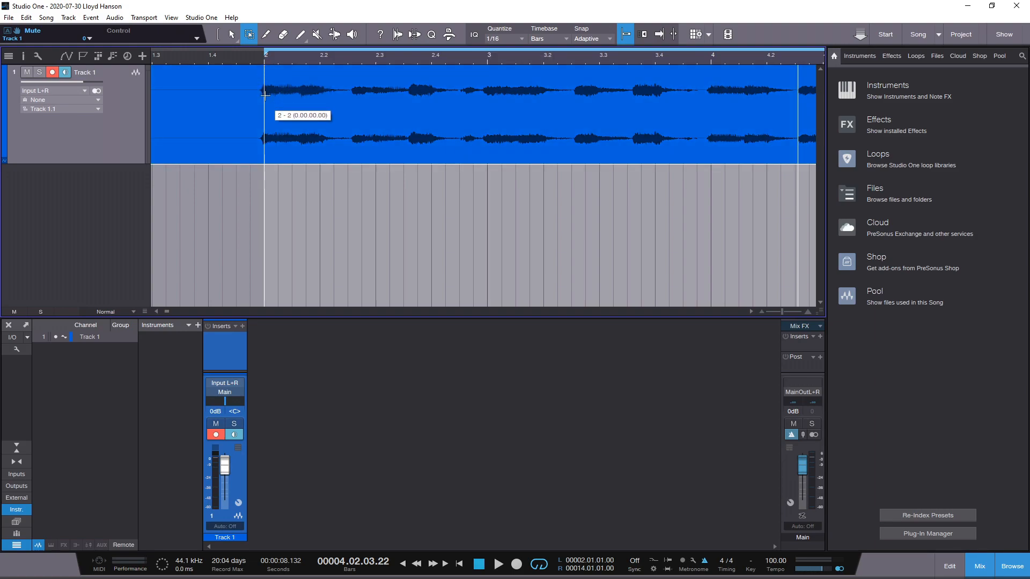
left_click_drag(264, 96, 686, 75)
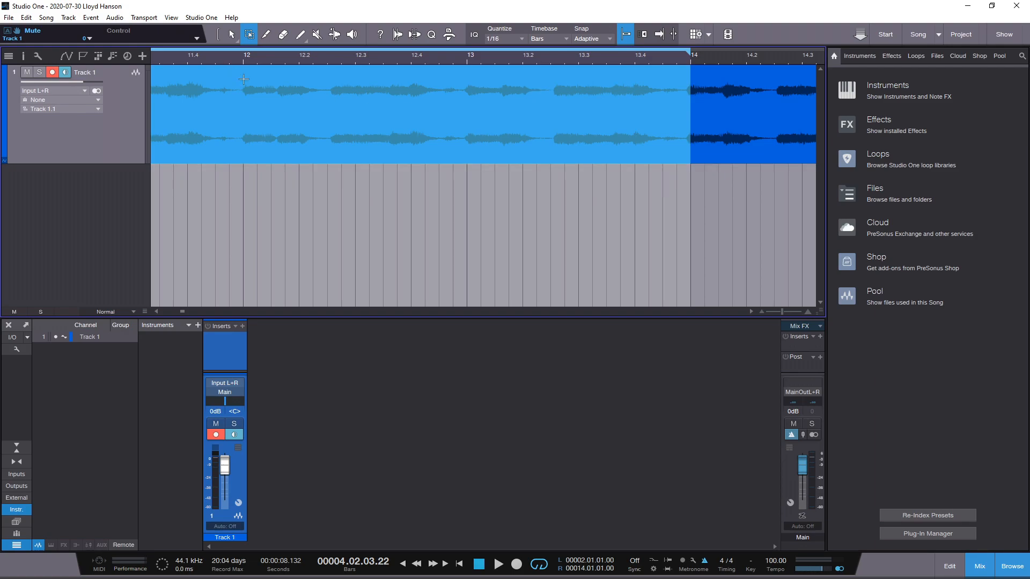
double_click(341, 109)
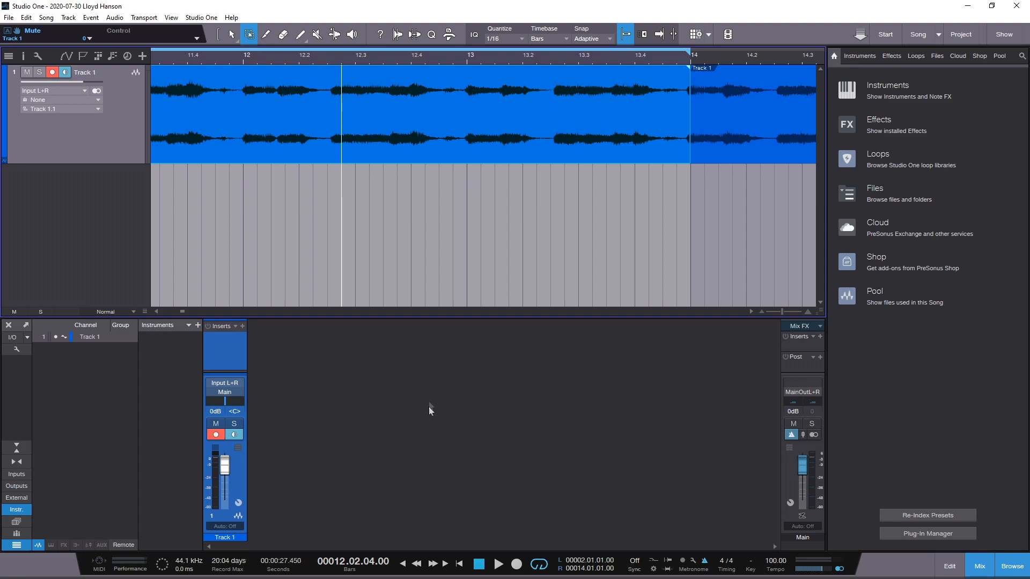
Copy the split 12-bar event on Track 1 and paste it at bar 14
left_click(232, 35)
right_click(409, 110)
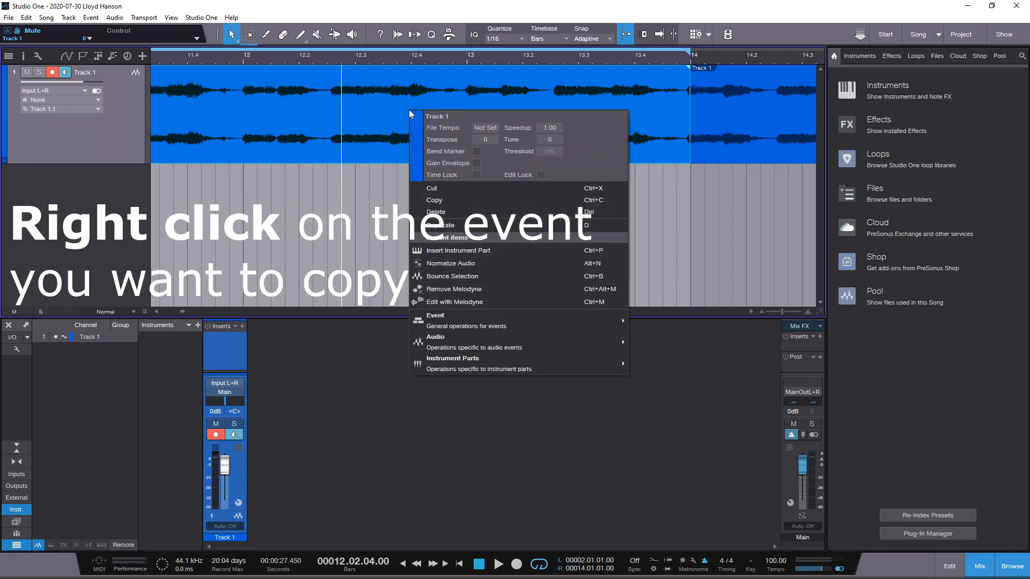
left_click(430, 200)
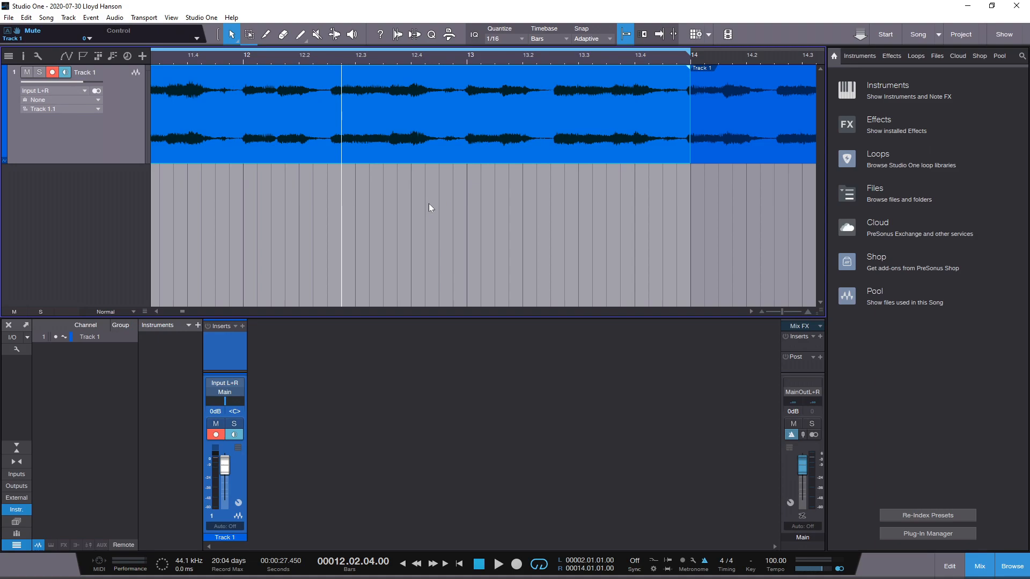
left_click(691, 60)
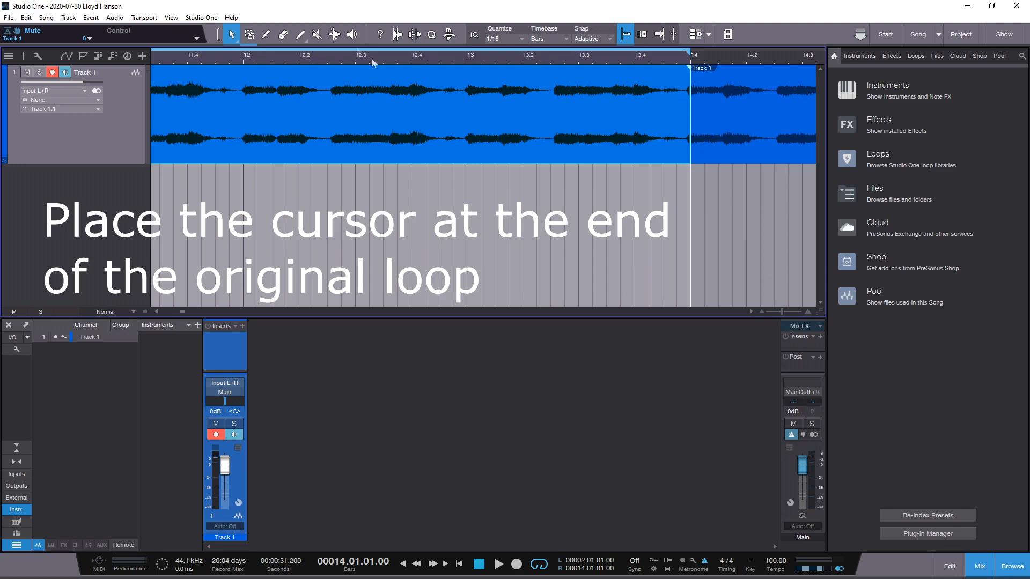
left_click(26, 18)
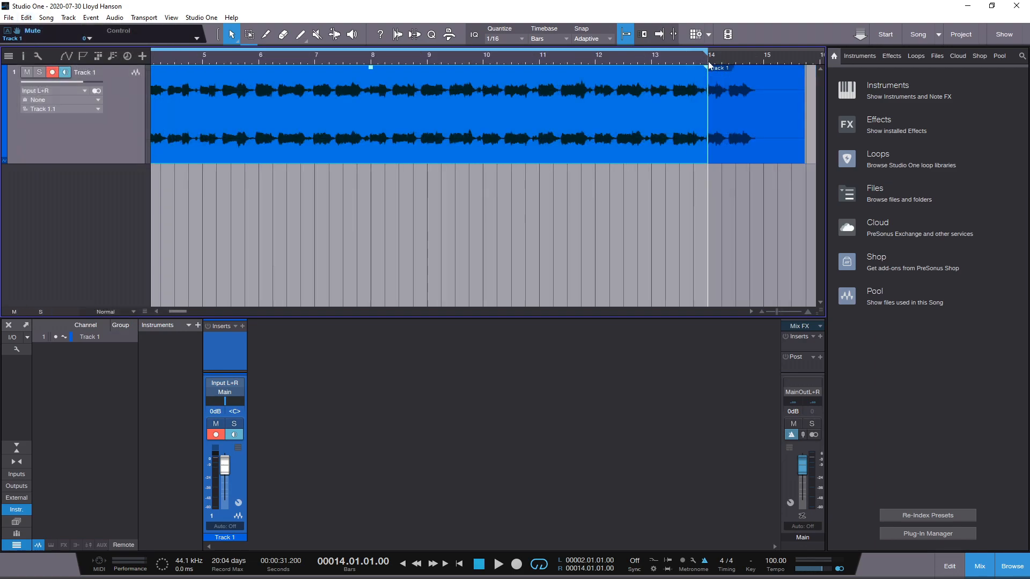
left_click(710, 69)
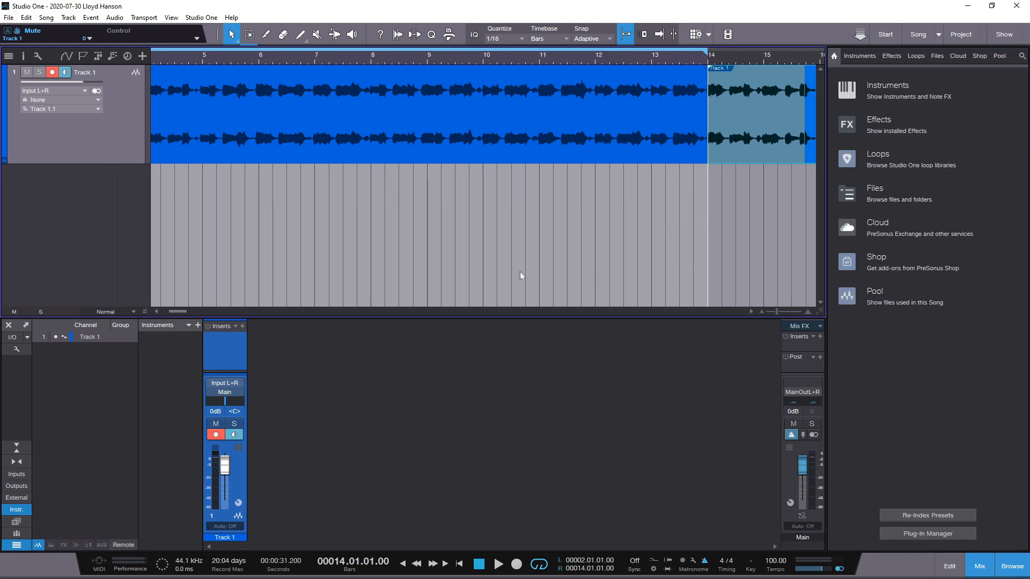
left_click_drag(648, 58, 649, 51)
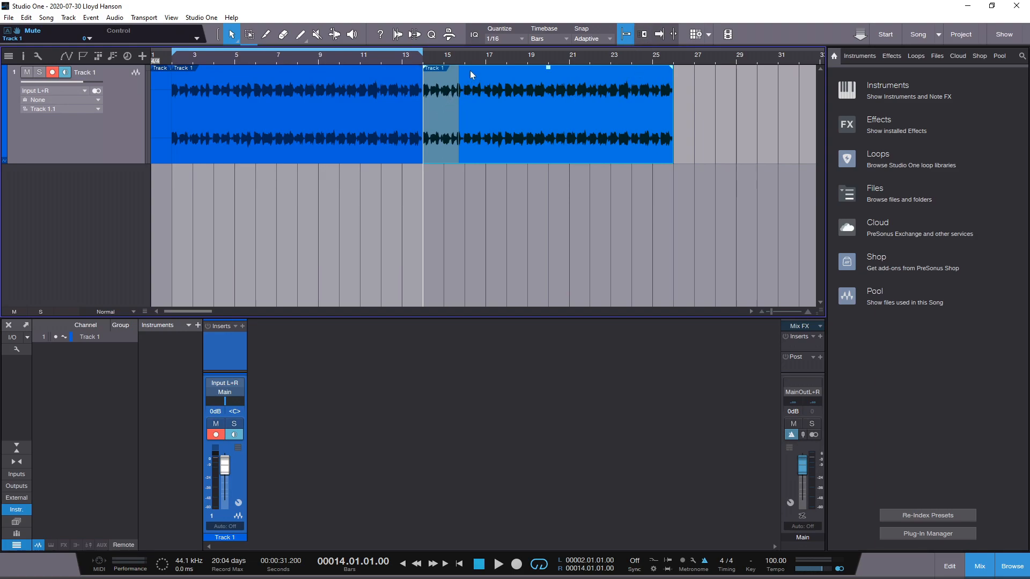
Remove the leftover recording after bar 14 from under the pasted copy and place the copy so it starts at bar 14
left_click_drag(472, 75, 540, 77)
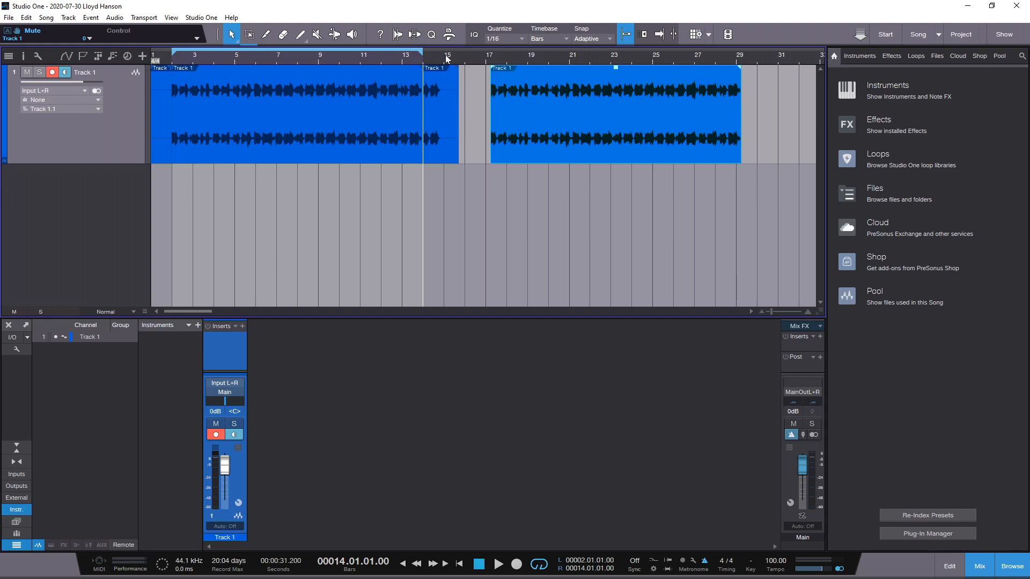
left_click_drag(460, 54, 536, 97)
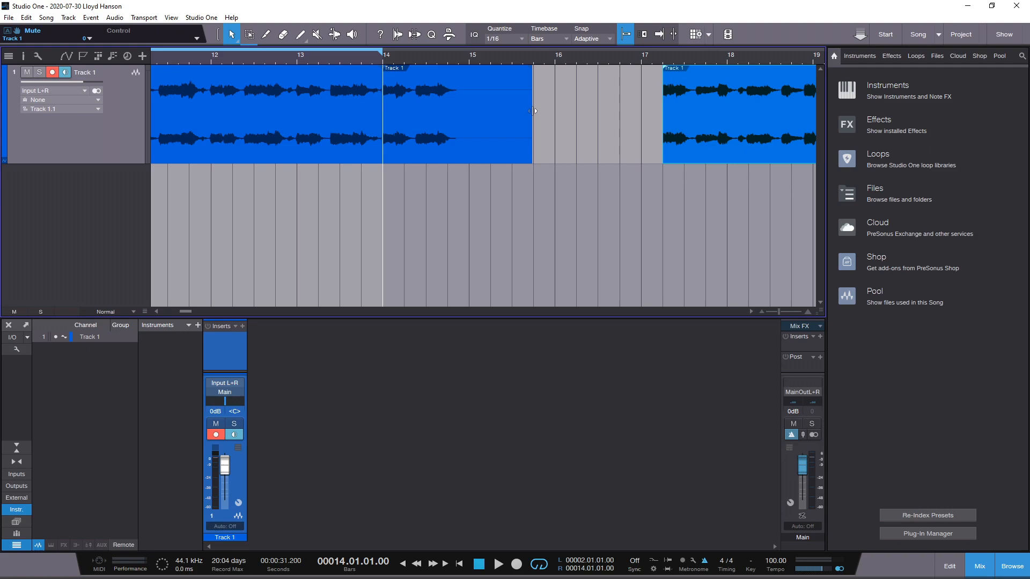
left_click(533, 111)
left_click_drag(533, 111, 385, 115)
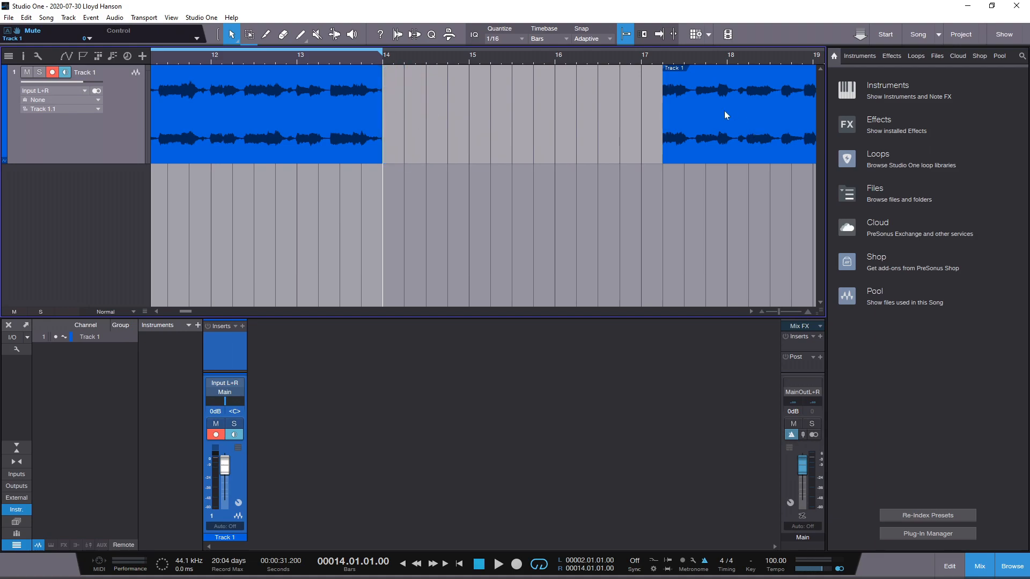
left_click_drag(724, 112, 446, 104)
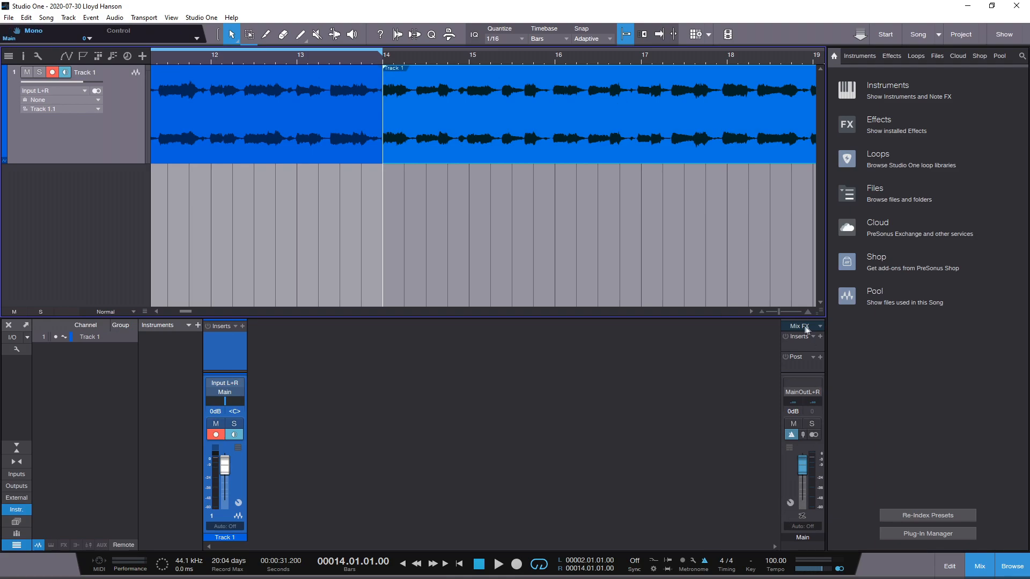
Duplicate the pasted 12-bar event twice so that copies start at bars 26 and 38
left_click_drag(780, 314, 771, 311)
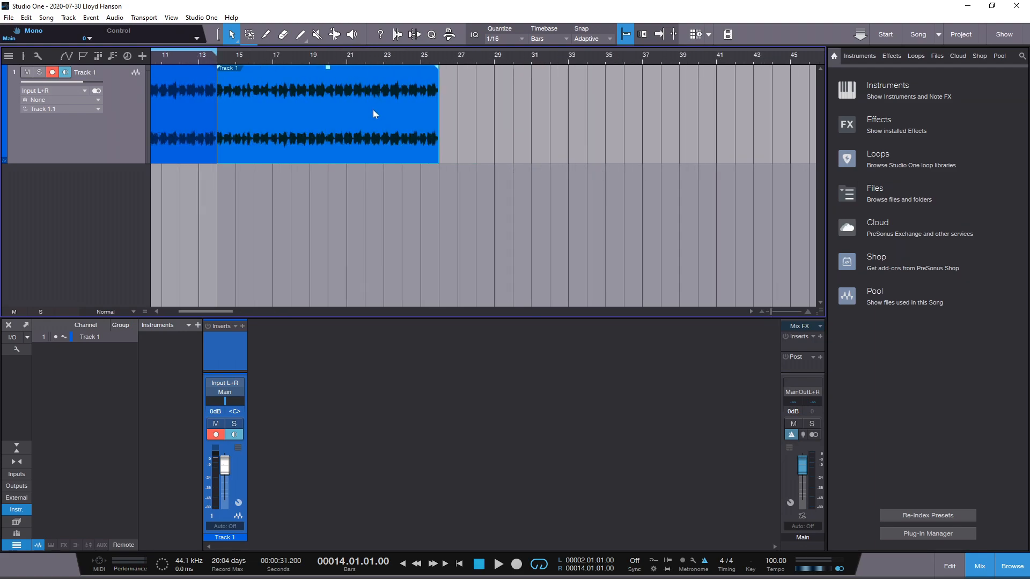
left_click(26, 18)
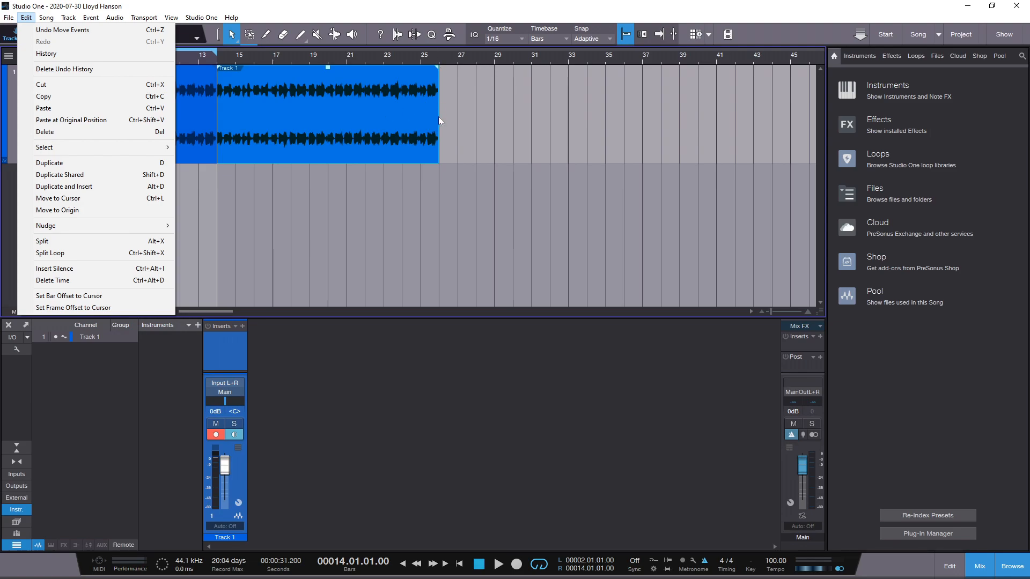
left_click(51, 163)
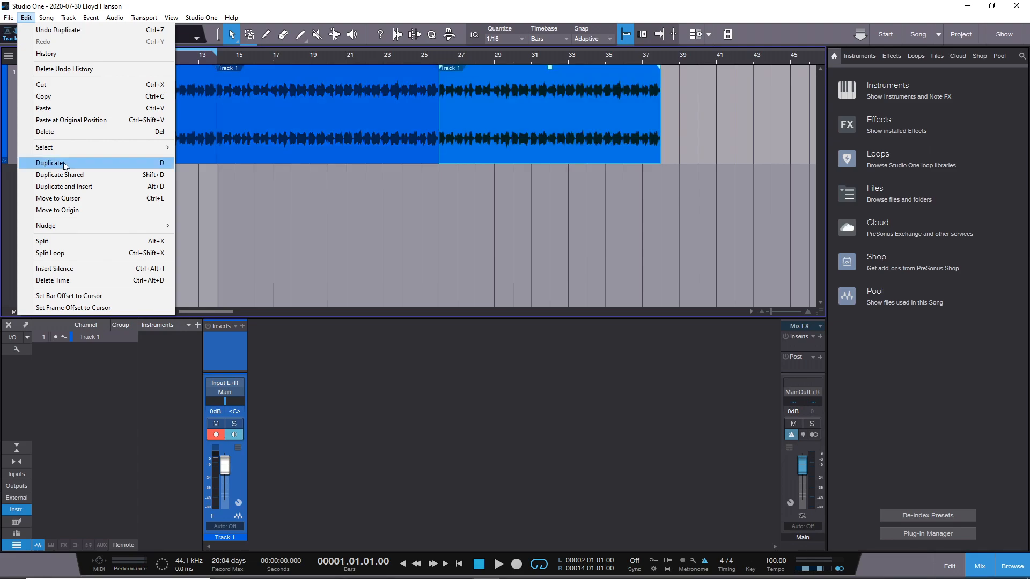
left_click(64, 163)
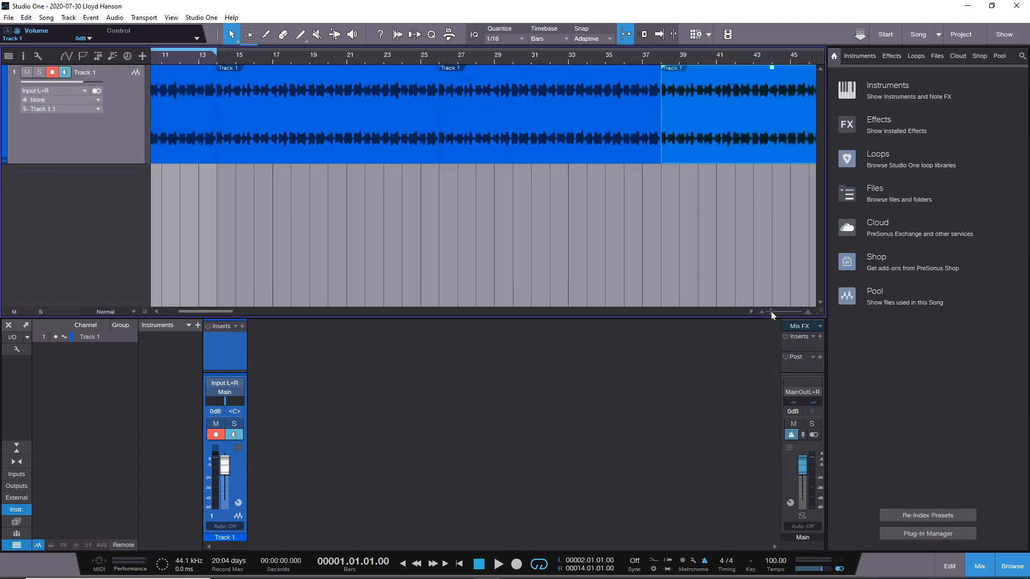
Duplicate the last 12-bar event eight more times, end to end along Track 1
left_click_drag(771, 311, 761, 312)
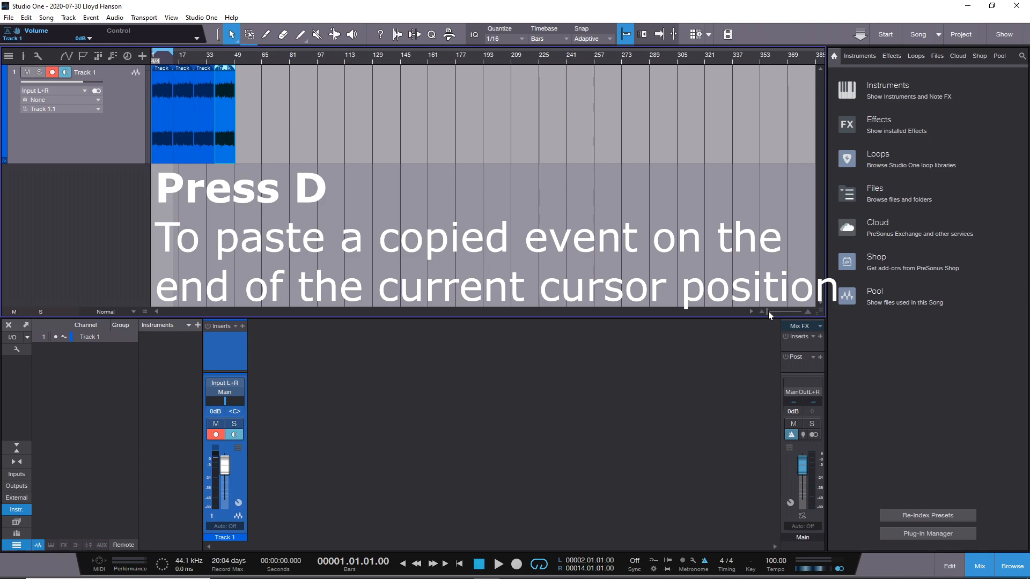
key("d")
key("d")
key("d")
key("d")
key("d")
key("d")
key("d")
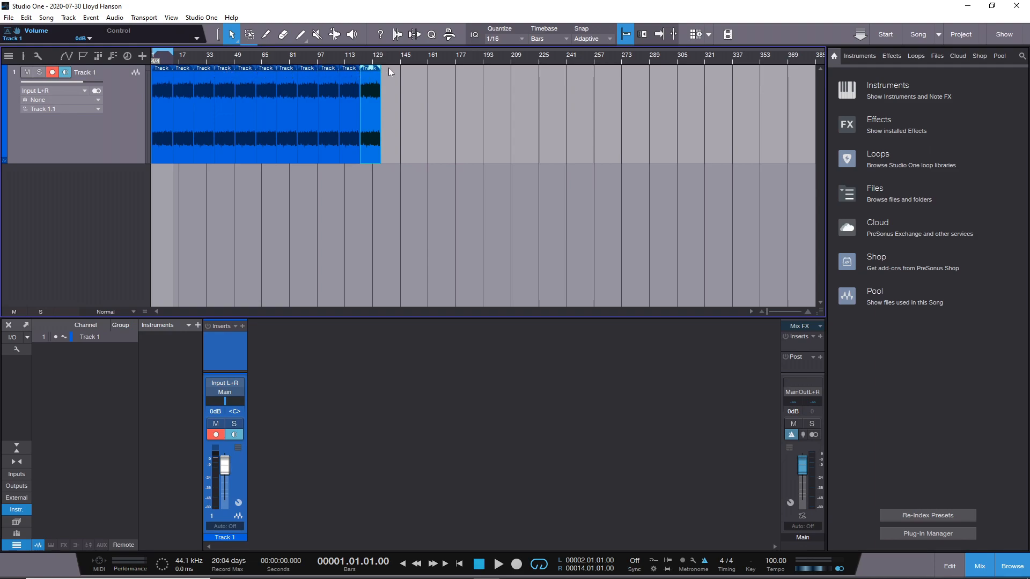
key("d")
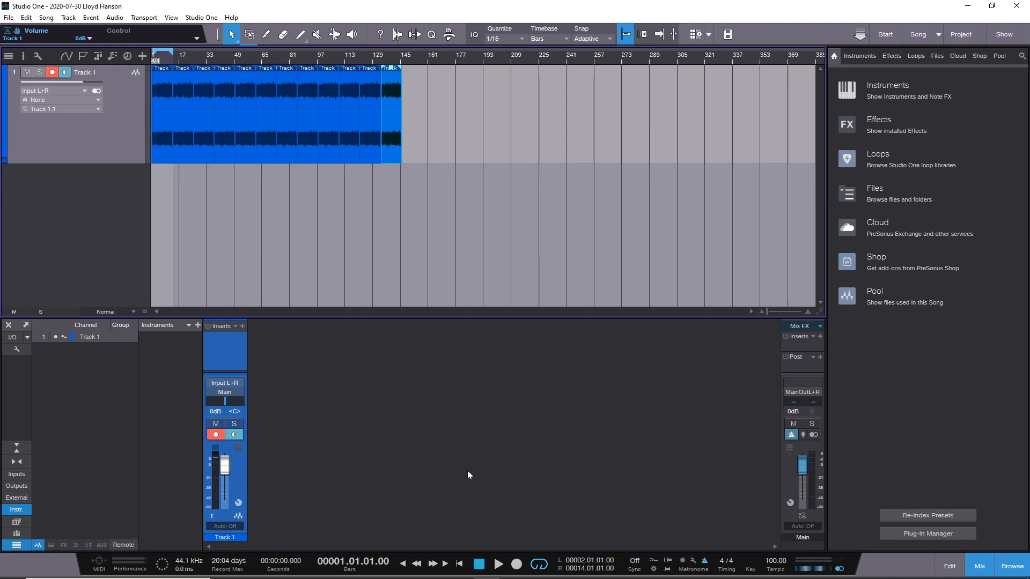
Turn autoscroll on and looping off, play from the beginning and from around bar 12 to check the joins, and stop playback
key("f")
left_click(497, 562)
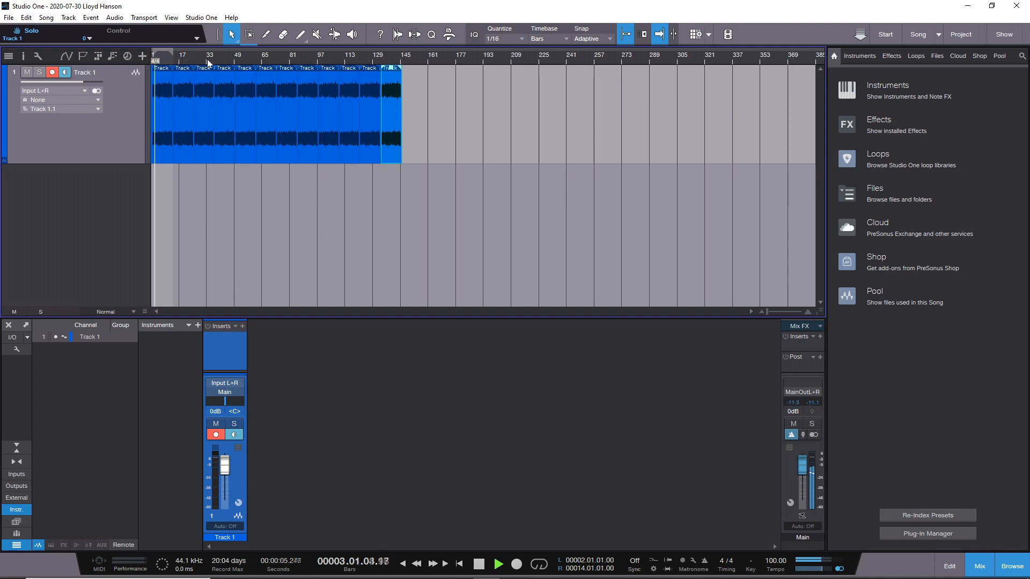
left_click_drag(207, 58, 493, 89)
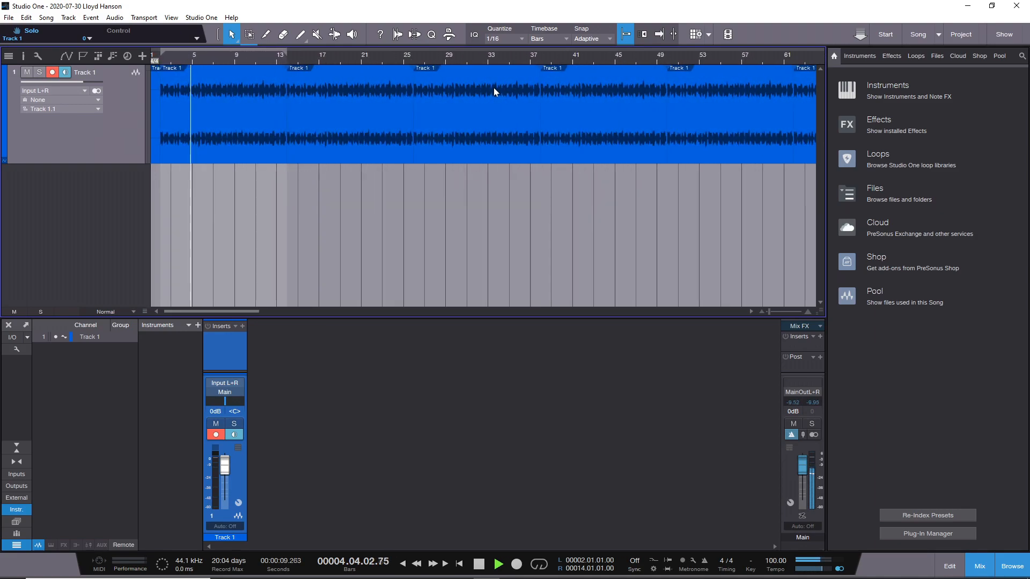
left_click(272, 59)
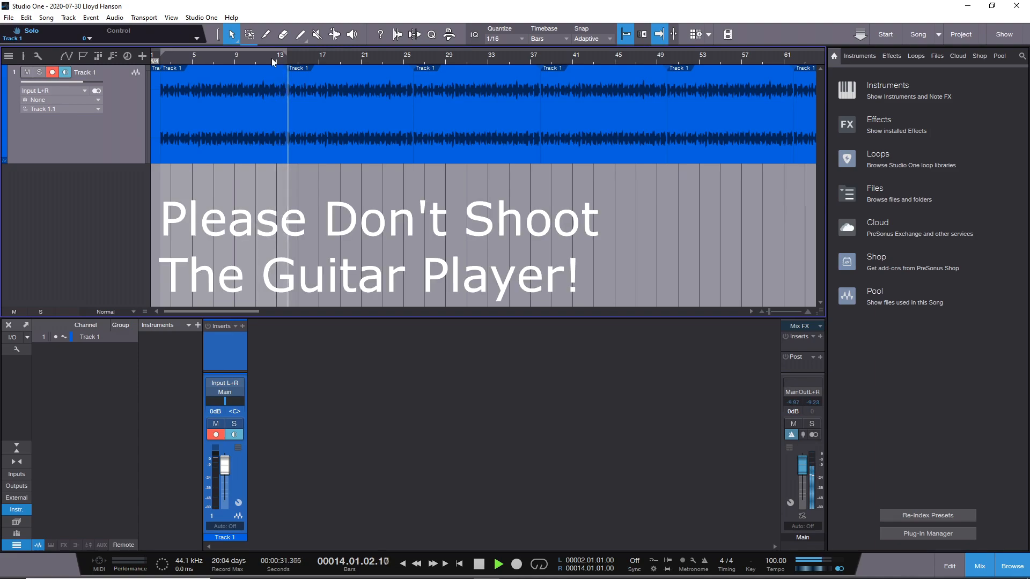
mouse_move(468, 565)
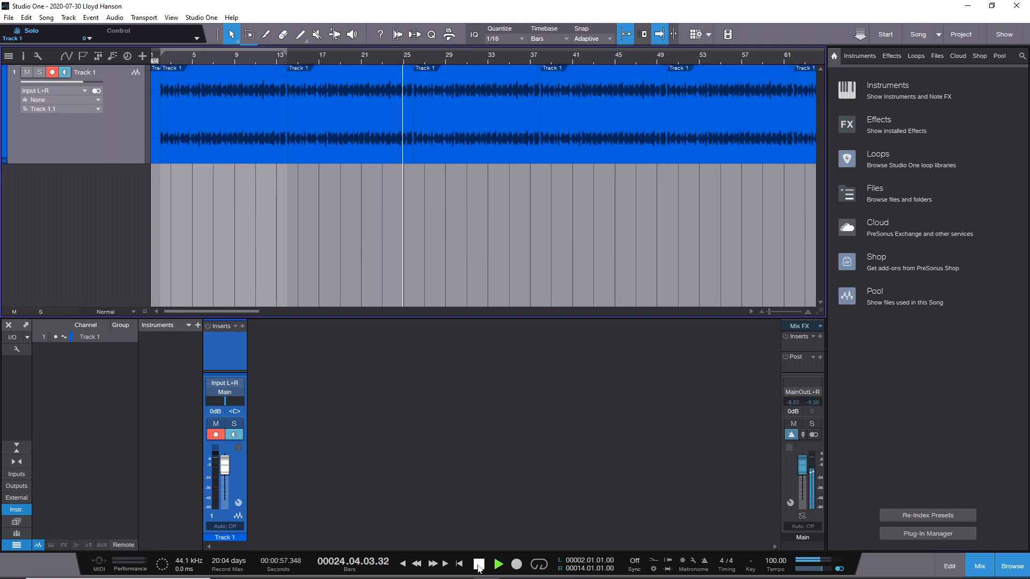
left_click(479, 565)
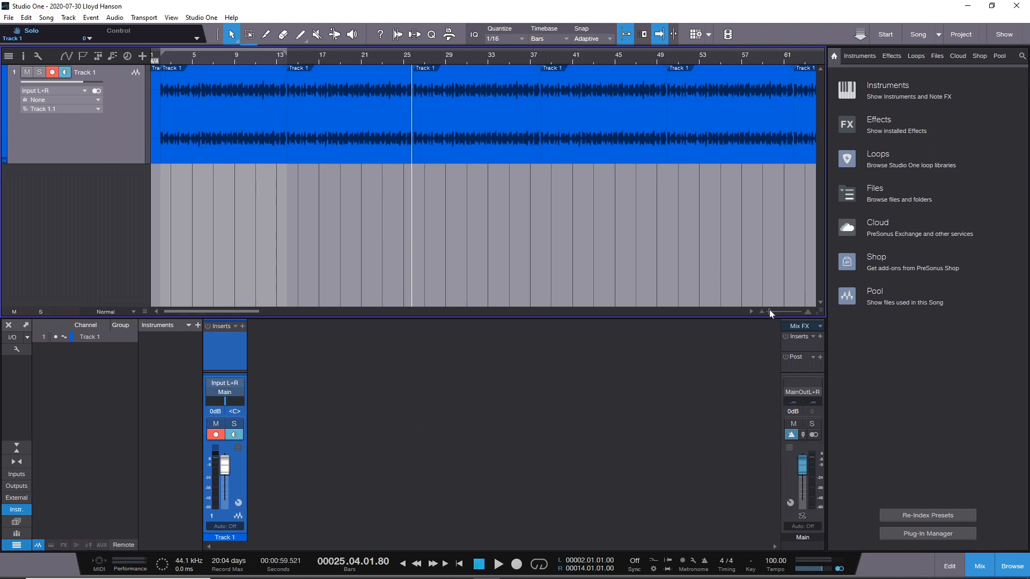
Open the second-to-last copy, starting at bar 122, in the audio editor and deselect it in the arrangement
left_click_drag(769, 311, 746, 309)
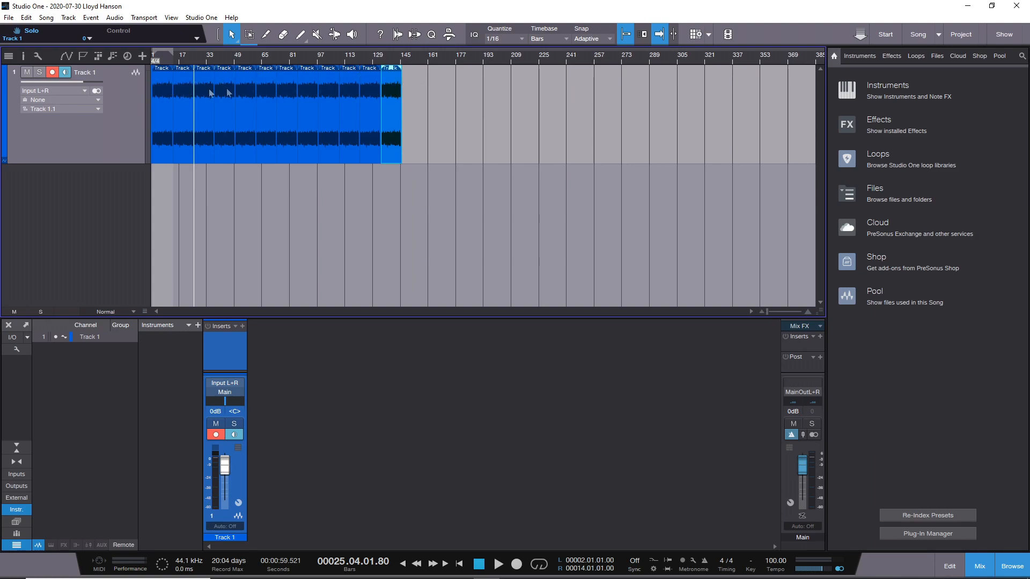
double_click(368, 78)
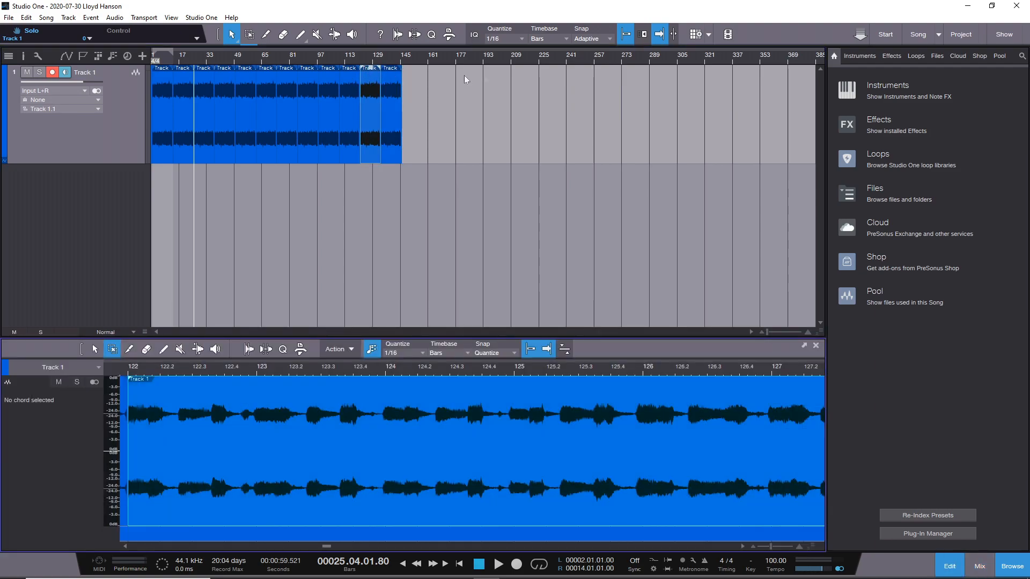
mouse_move(370, 72)
left_mouse_down()
mouse_move(500, 81)
mouse_move(368, 82)
left_mouse_up()
left_click(471, 108)
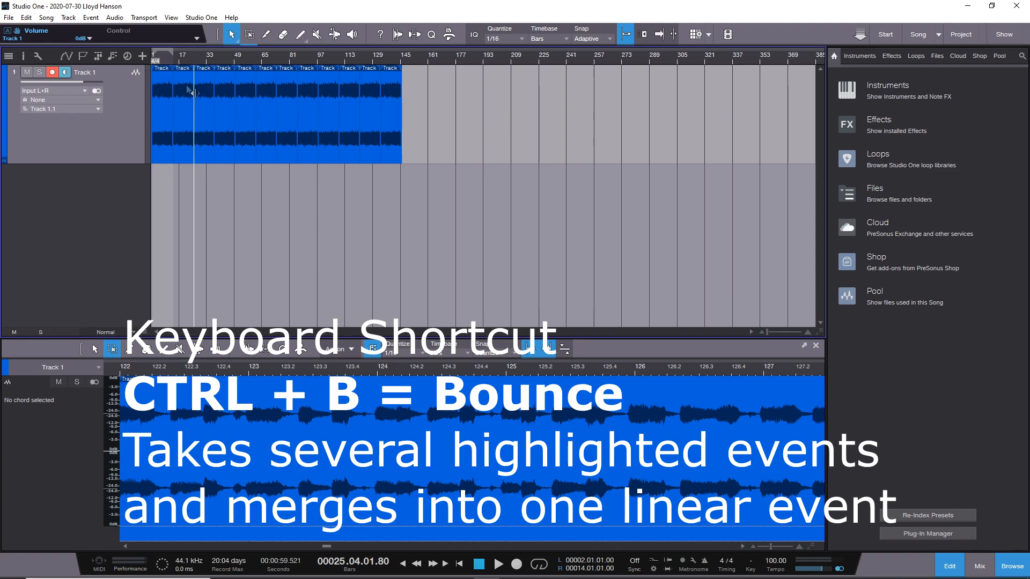
Select Track 1 from about bar 6 to about bar 153 with the Range tool and bounce the selection into one event
left_click(250, 35)
left_click_drag(161, 81, 416, 112)
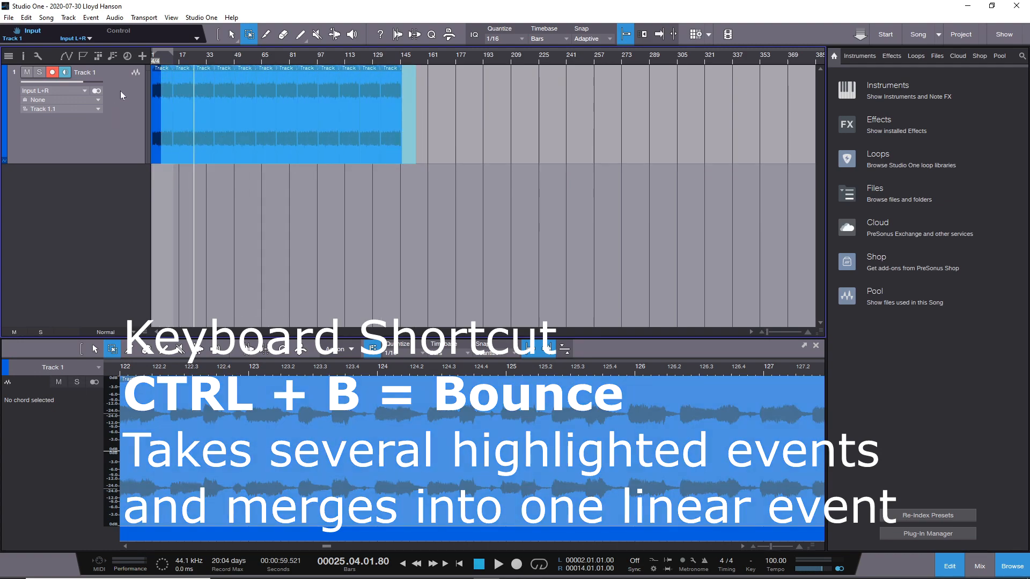
right_click(197, 117)
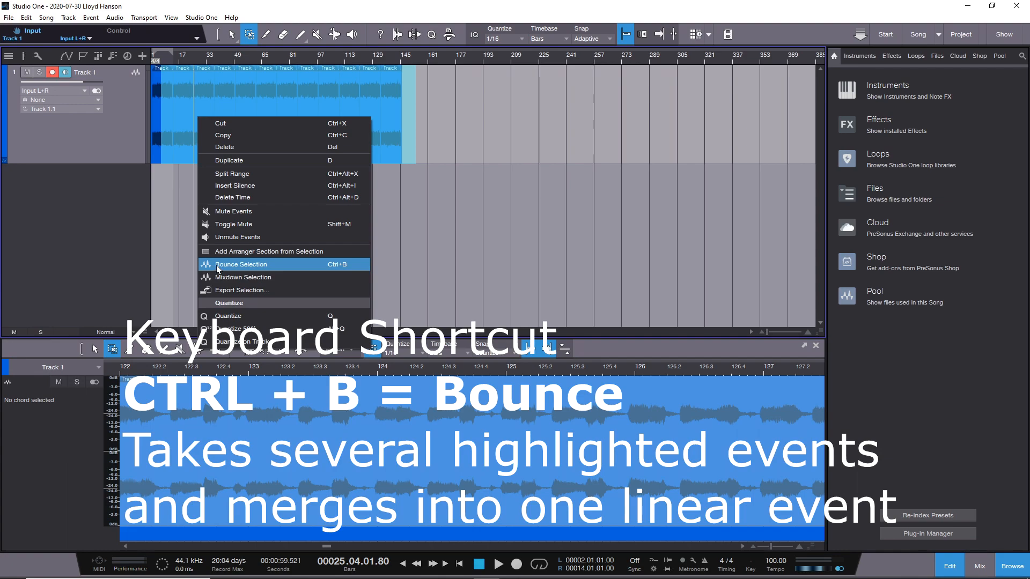
left_click(241, 264)
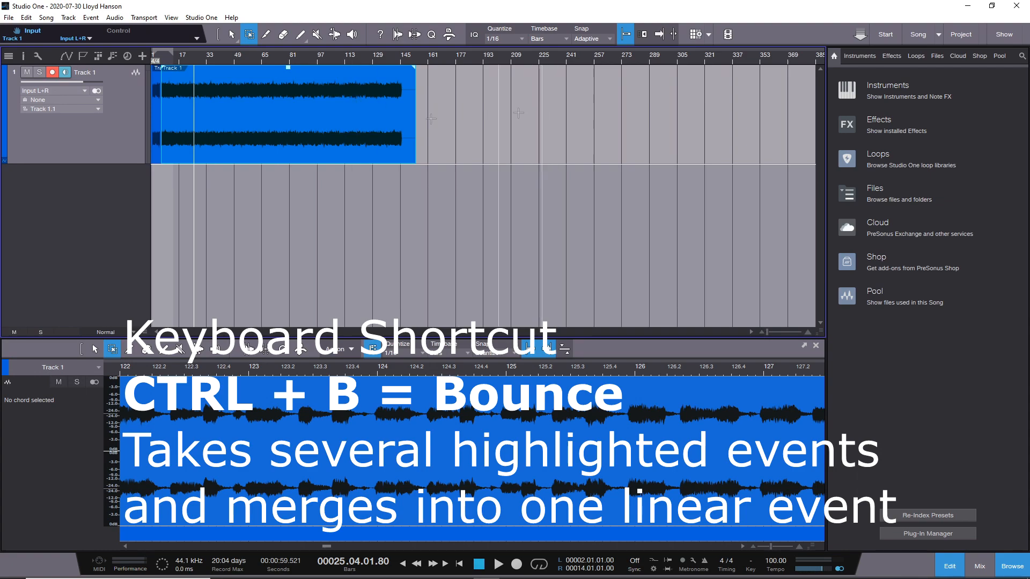
Undo the bounce on Track 1 and bounce the same selected range again
left_click(305, 114)
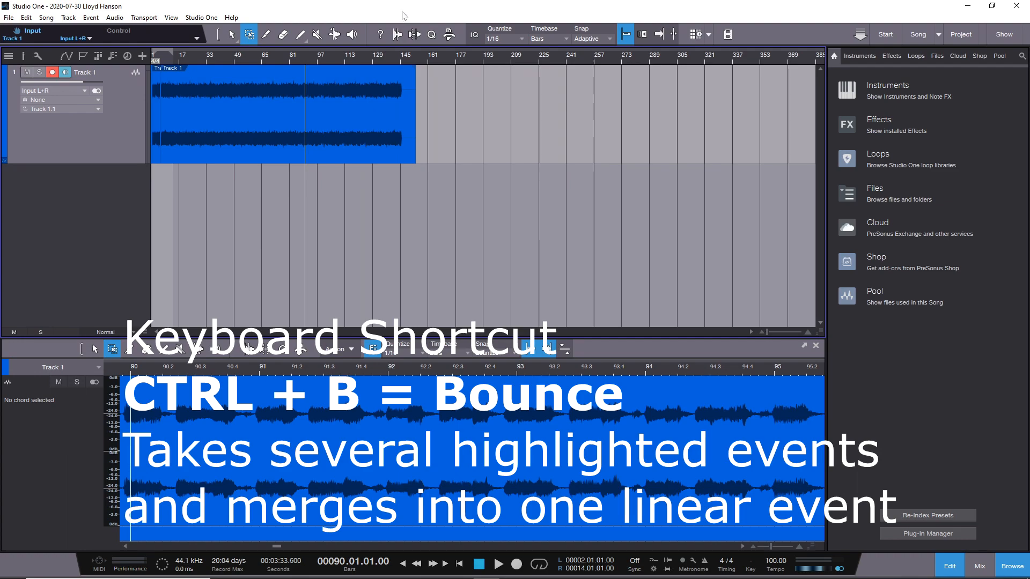
key("ctrl+z")
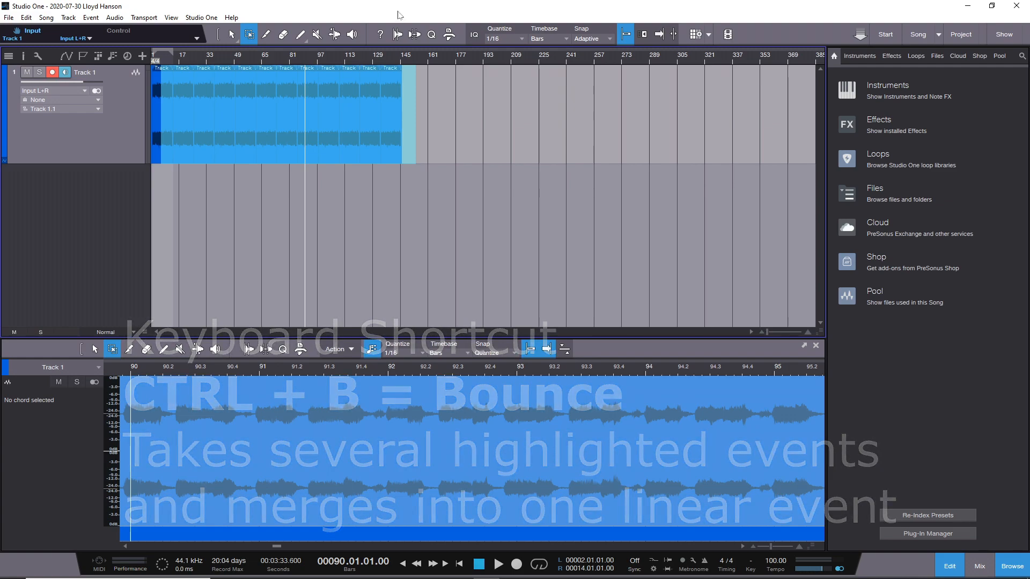
key("ctrl+b")
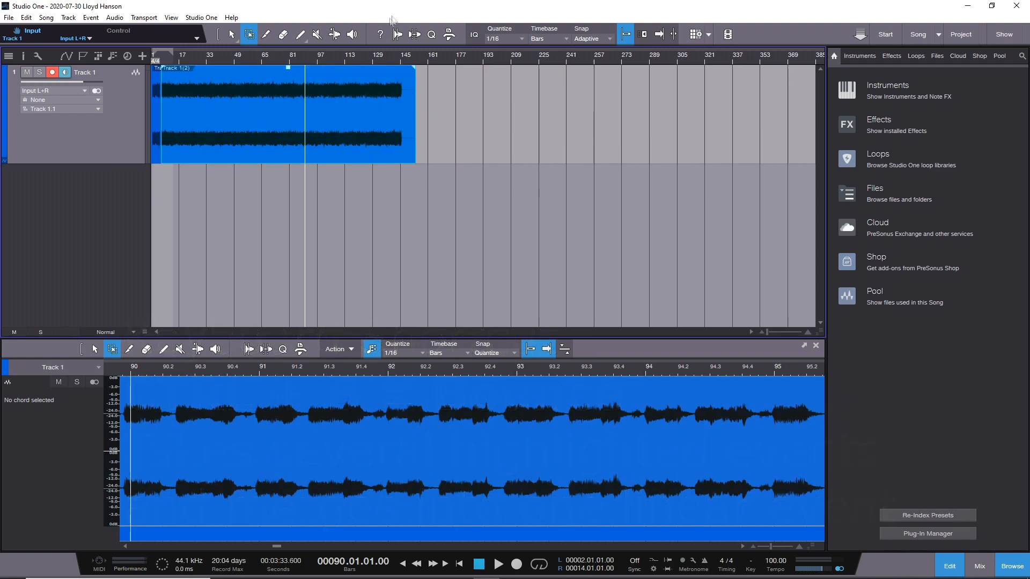